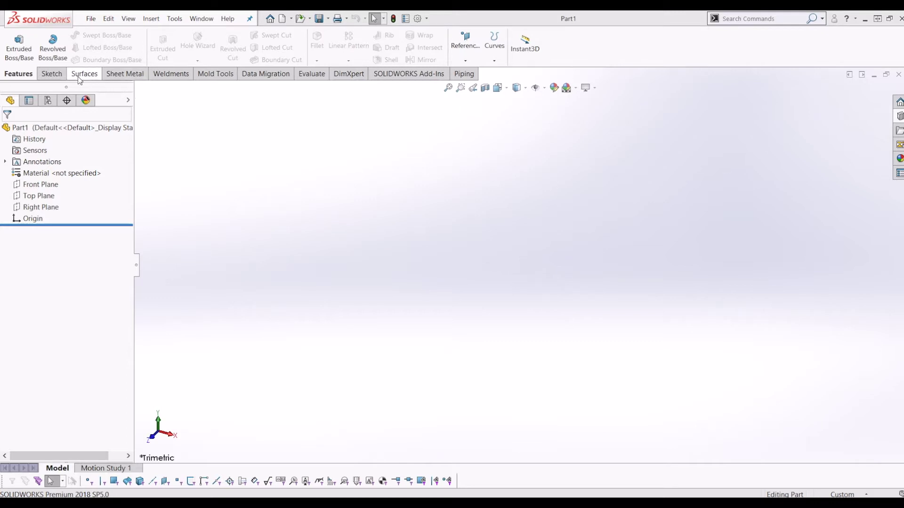
Start a new sketch on the Front Plane.
{"action": "left_click", "coordinate": [51, 74]}
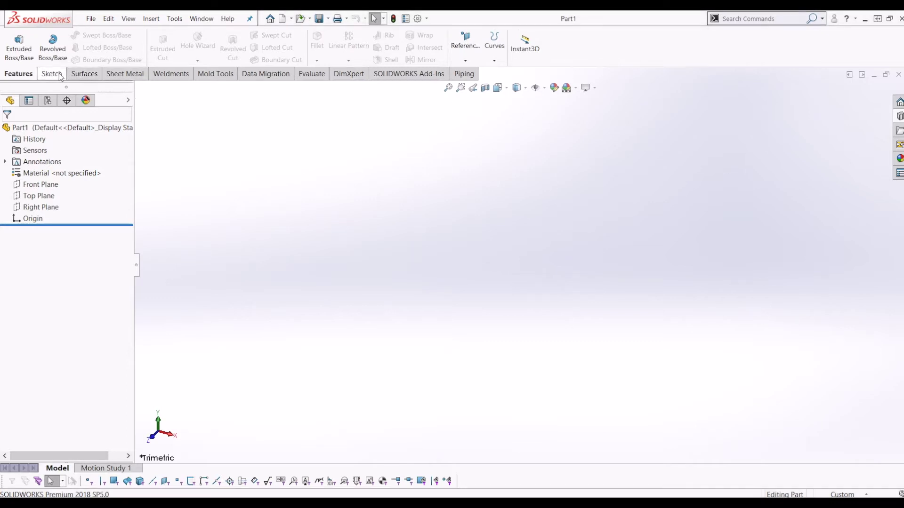
{"action": "left_click", "coordinate": [50, 187]}
{"action": "left_click", "coordinate": [14, 47]}
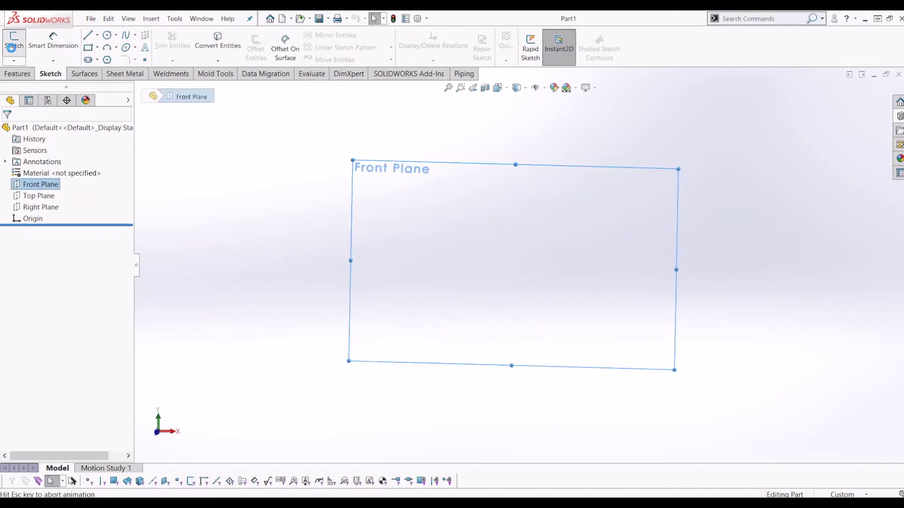
{"action": "scroll", "coordinate": [622, 268], "scroll_direction": "up", "scroll_amount": 1}
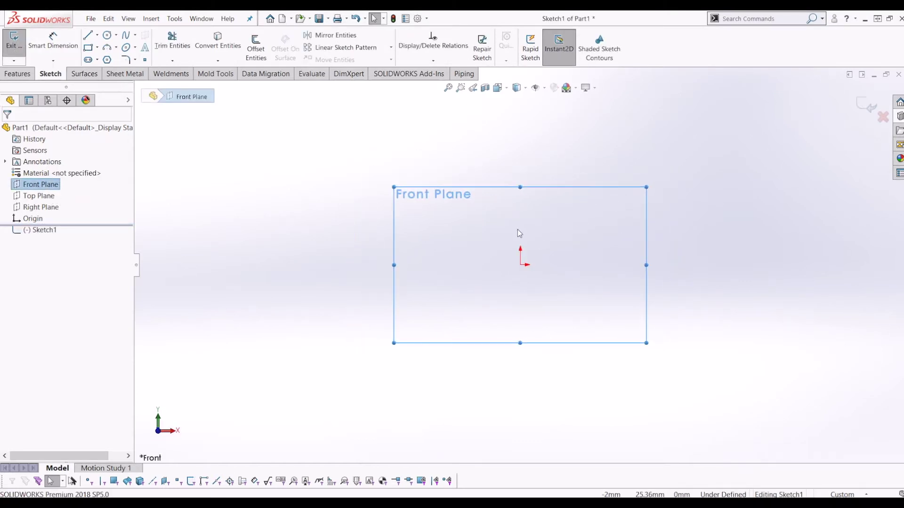
{"action": "scroll", "coordinate": [518, 223], "scroll_direction": "down", "scroll_amount": 1}
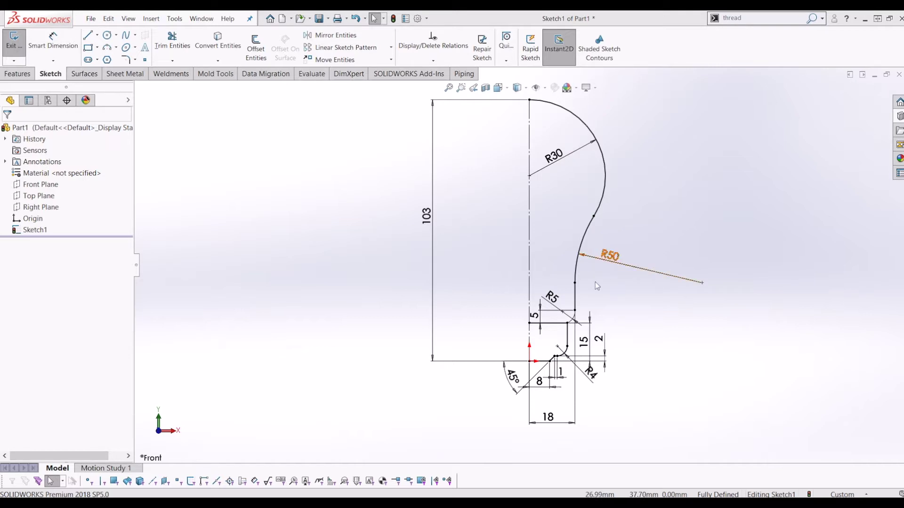
Examine the half-profile sketch's dimensions, checking the properties of the R50 arc and the vertical line below it.
{"action": "scroll", "coordinate": [647, 306], "scroll_direction": "down", "scroll_amount": 5}
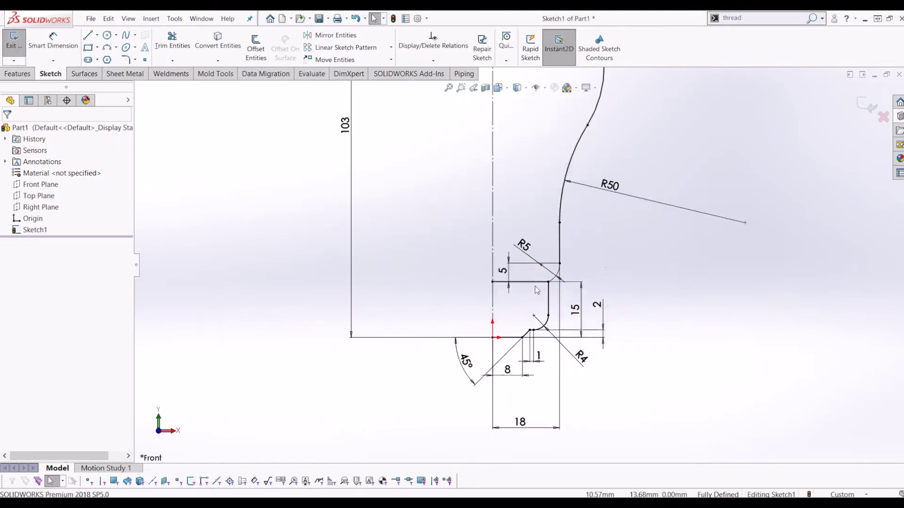
{"action": "scroll", "coordinate": [521, 264], "scroll_direction": "up", "scroll_amount": 3}
{"action": "left_click", "coordinate": [567, 162]}
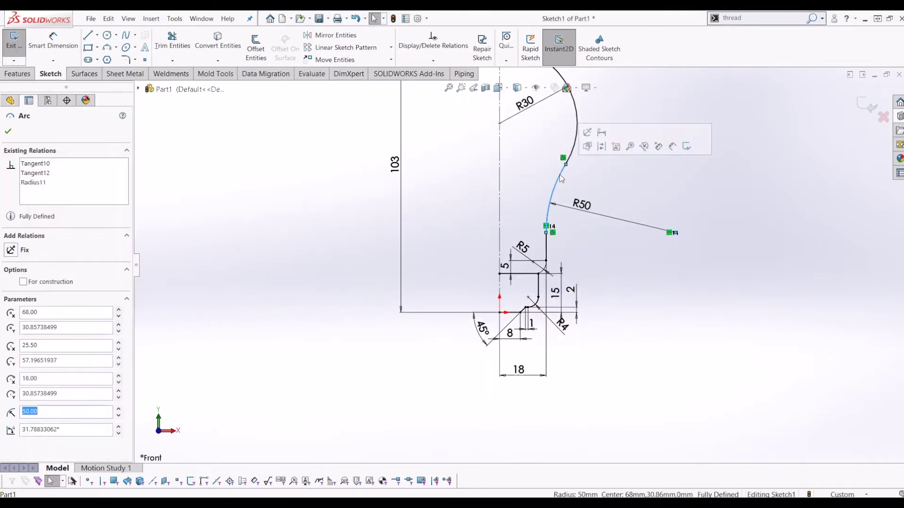
{"action": "left_click", "coordinate": [546, 246]}
{"action": "scroll", "coordinate": [546, 244], "scroll_direction": "up", "scroll_amount": 2}
{"action": "scroll", "coordinate": [546, 243], "scroll_direction": "down", "scroll_amount": 2}
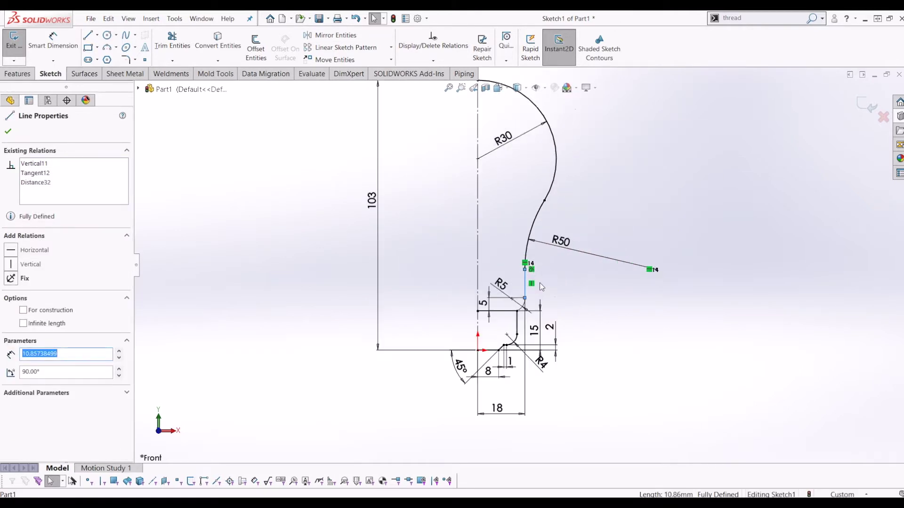
{"action": "scroll", "coordinate": [572, 189], "scroll_direction": "down", "scroll_amount": 1}
{"action": "scroll", "coordinate": [556, 329], "scroll_direction": "up", "scroll_amount": 3}
{"action": "scroll", "coordinate": [488, 346], "scroll_direction": "down", "scroll_amount": 1}
{"action": "scroll", "coordinate": [520, 339], "scroll_direction": "down", "scroll_amount": 2}
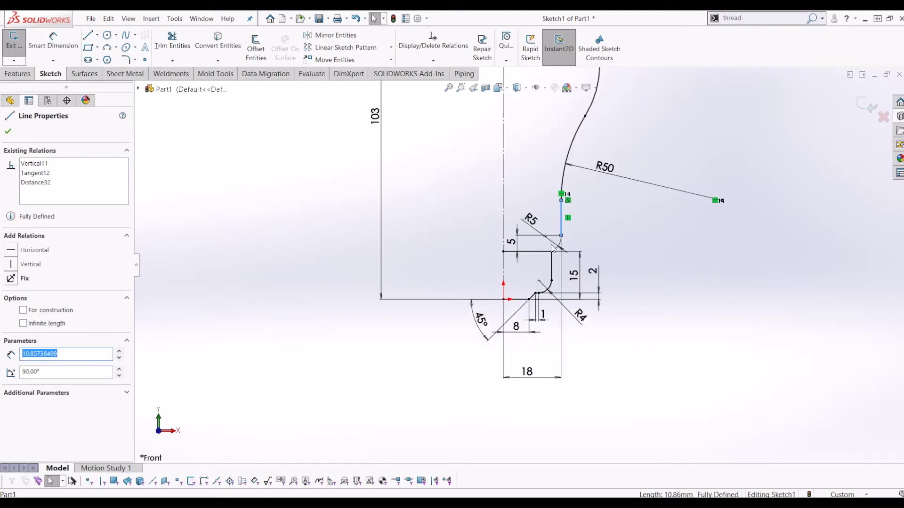
{"action": "scroll", "coordinate": [553, 250], "scroll_direction": "up", "scroll_amount": 2}
{"action": "scroll", "coordinate": [670, 196], "scroll_direction": "up", "scroll_amount": 1}
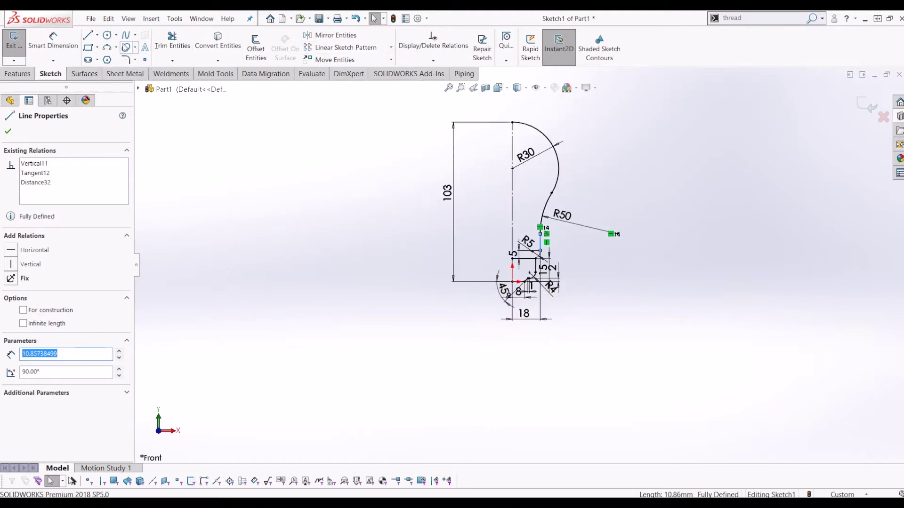
Draw a full circle of radius 30 mm over the upper arc, centred on that arc's centre point.
{"action": "left_click", "coordinate": [109, 37]}
{"action": "scroll", "coordinate": [505, 138], "scroll_direction": "down", "scroll_amount": 1}
{"action": "left_click", "coordinate": [513, 175]}
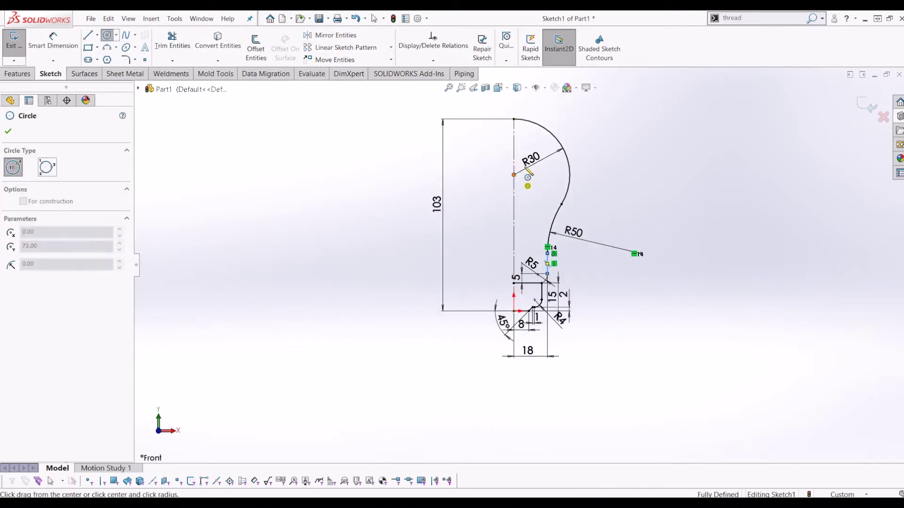
{"action": "left_click", "coordinate": [515, 120]}
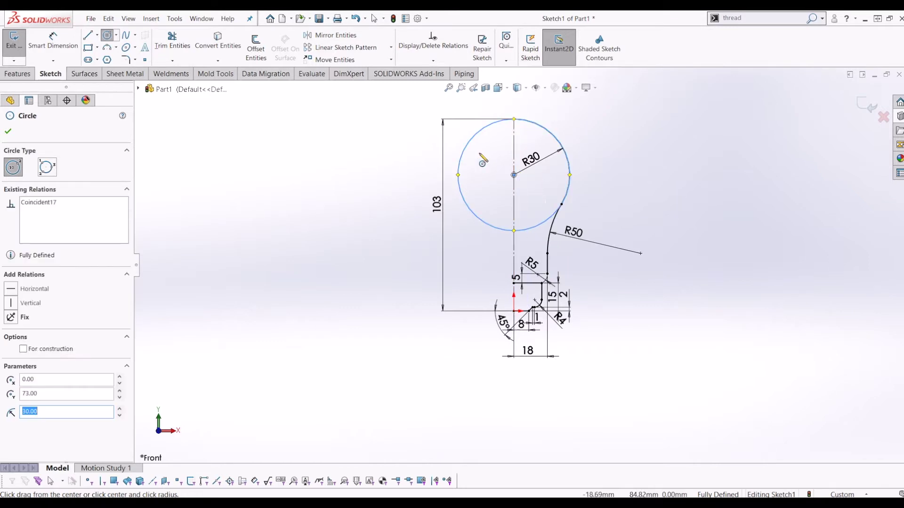
{"action": "key", "text": "Escape"}
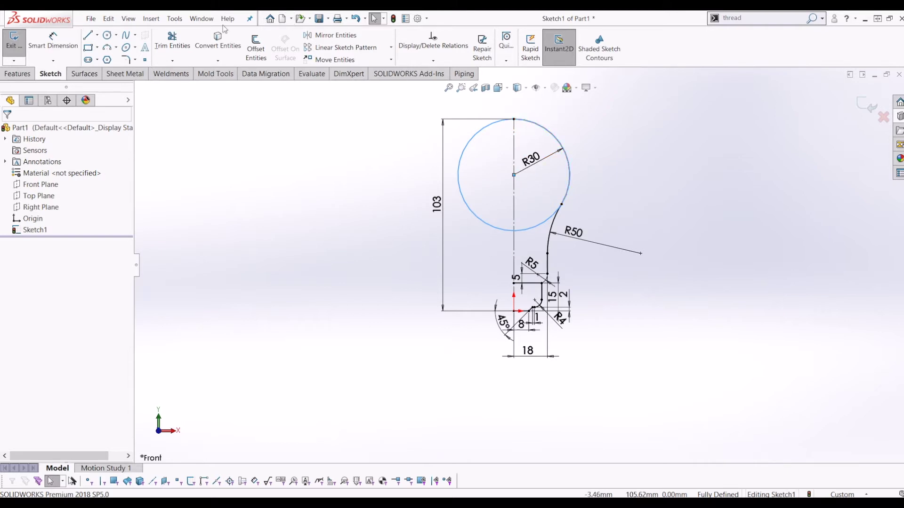
{"action": "key", "text": "Escape"}
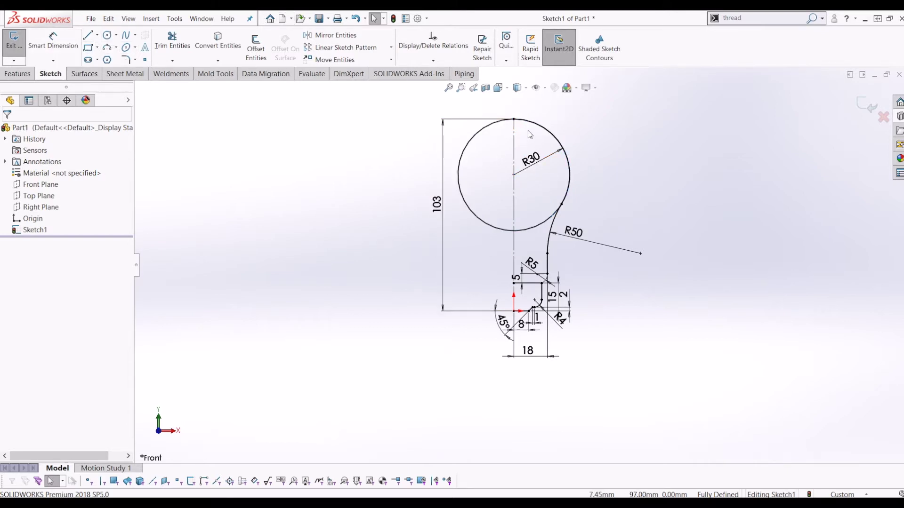
Draw a full circle of radius 50 mm over the R50 neck arc, centred on that arc's centre point.
{"action": "scroll", "coordinate": [527, 133], "scroll_direction": "down", "scroll_amount": 1}
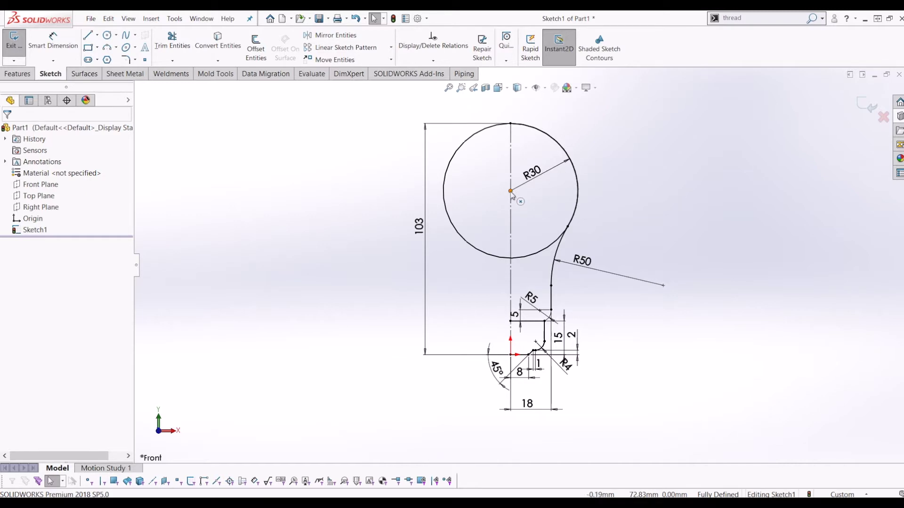
{"action": "left_click", "coordinate": [107, 35]}
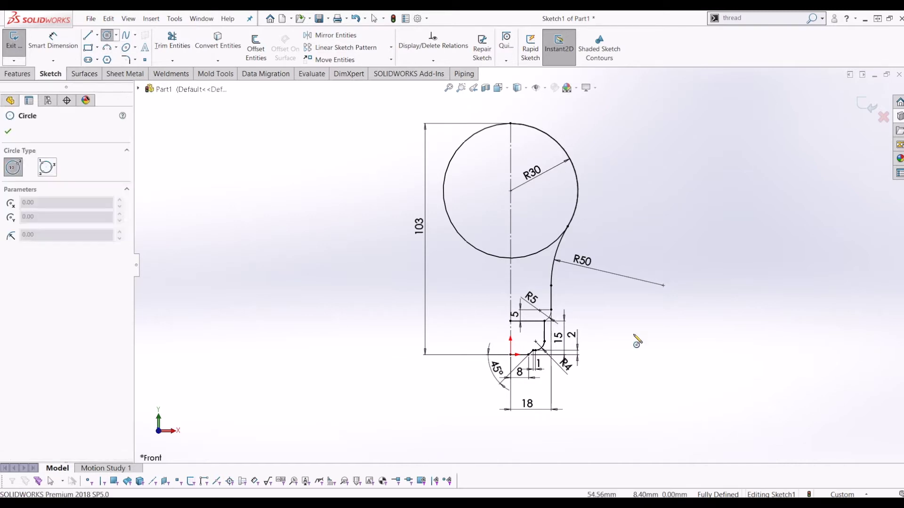
{"action": "left_click", "coordinate": [663, 286]}
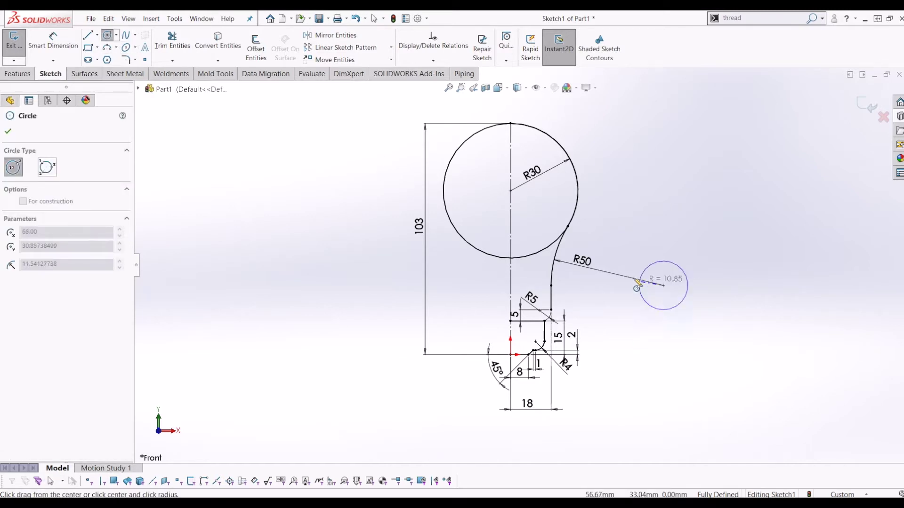
{"action": "left_click", "coordinate": [571, 245]}
{"action": "key", "text": "Escape"}
Select the R30 arc and the 50 mm radius circle where they meet to check their tangent relation.
{"action": "scroll", "coordinate": [639, 289], "scroll_direction": "down", "scroll_amount": 4}
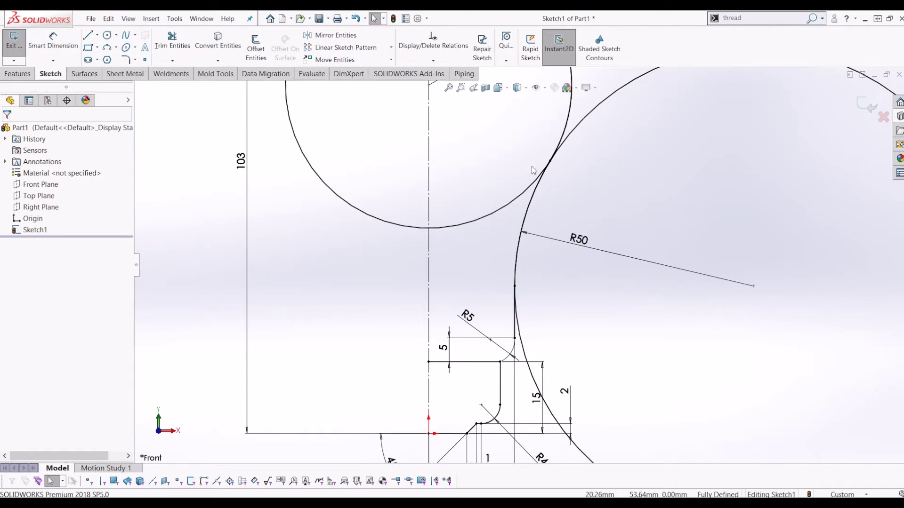
{"action": "left_click", "coordinate": [566, 142]}
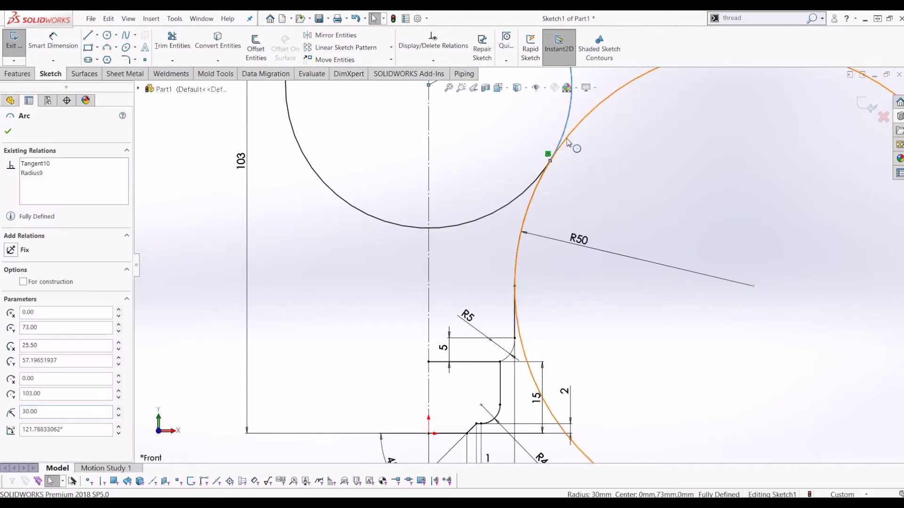
{"action": "left_click", "coordinate": [566, 143], "text": "ctrl"}
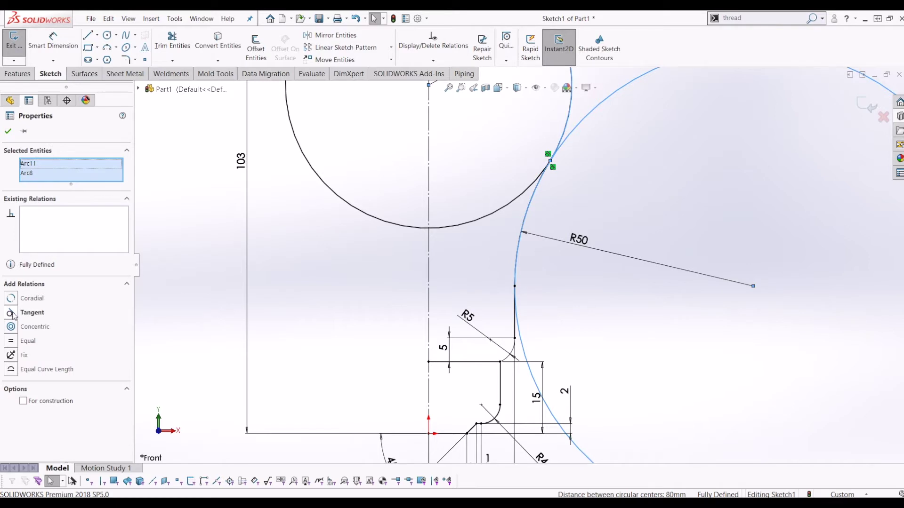
{"action": "left_click", "coordinate": [553, 347]}
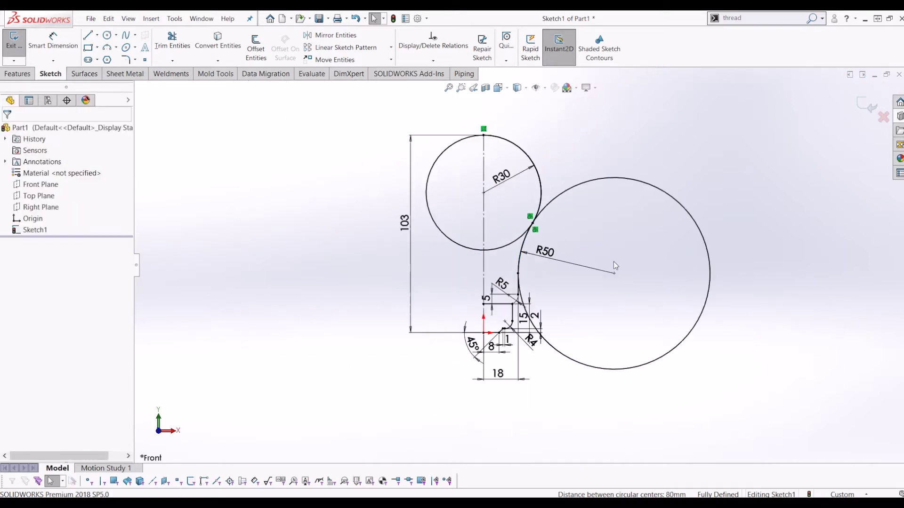
Power-trim the surplus parts of both circles, leaving only the bulb's half-profile arcs.
{"action": "scroll", "coordinate": [520, 267], "scroll_direction": "up", "scroll_amount": 4}
{"action": "left_click", "coordinate": [172, 45]}
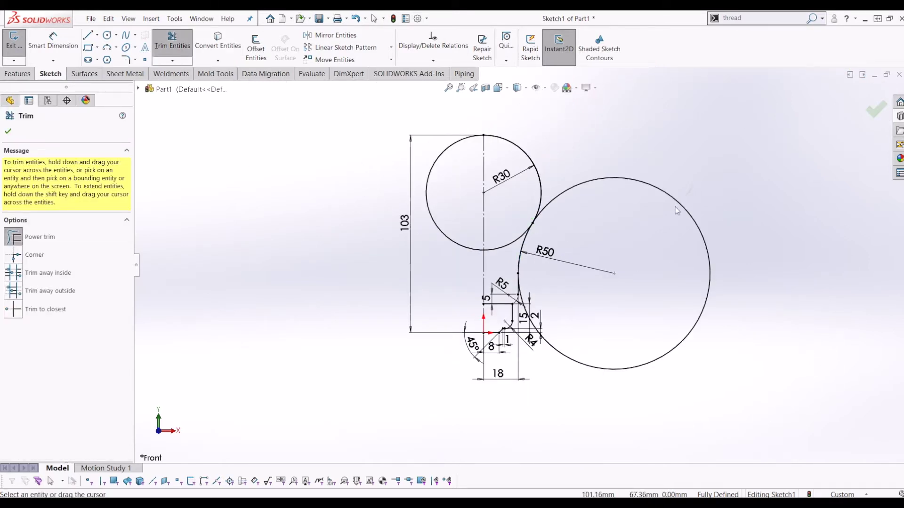
{"action": "left_click_drag", "start_coordinate": [675, 207], "coordinate": [638, 178]}
{"action": "mouse_move", "coordinate": [491, 257]}
{"action": "left_mouse_down"}
{"action": "mouse_move", "coordinate": [469, 230]}
{"action": "mouse_move", "coordinate": [584, 232]}
{"action": "left_mouse_up"}
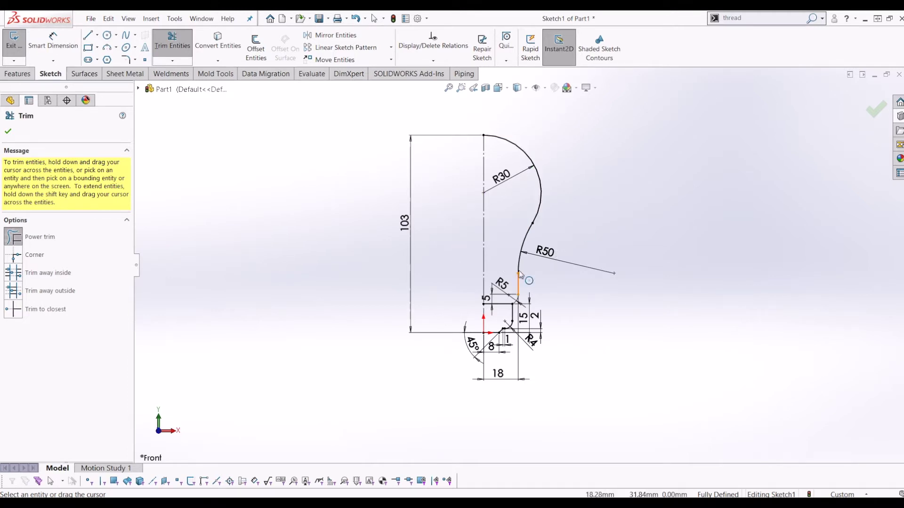
Undo the trims and both added circles, restoring the original half-profile sketch.
{"action": "left_click", "coordinate": [356, 20]}
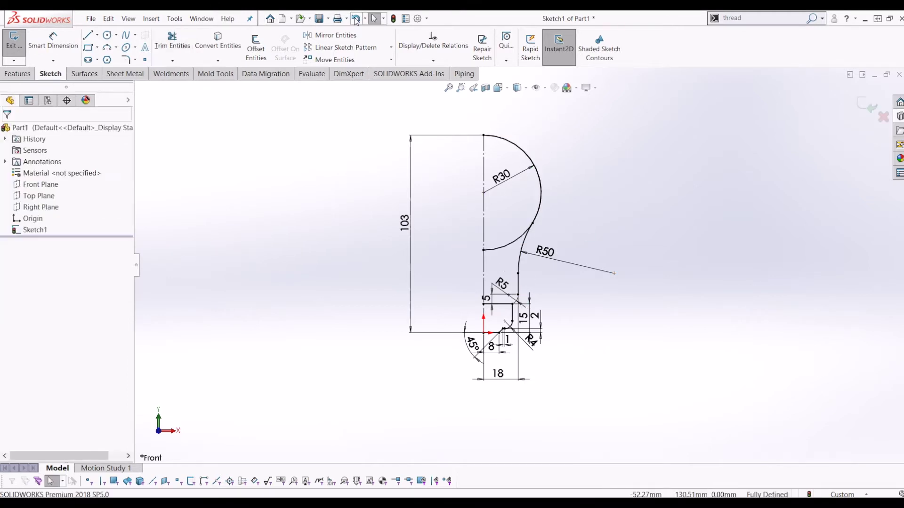
{"action": "left_click", "coordinate": [356, 19]}
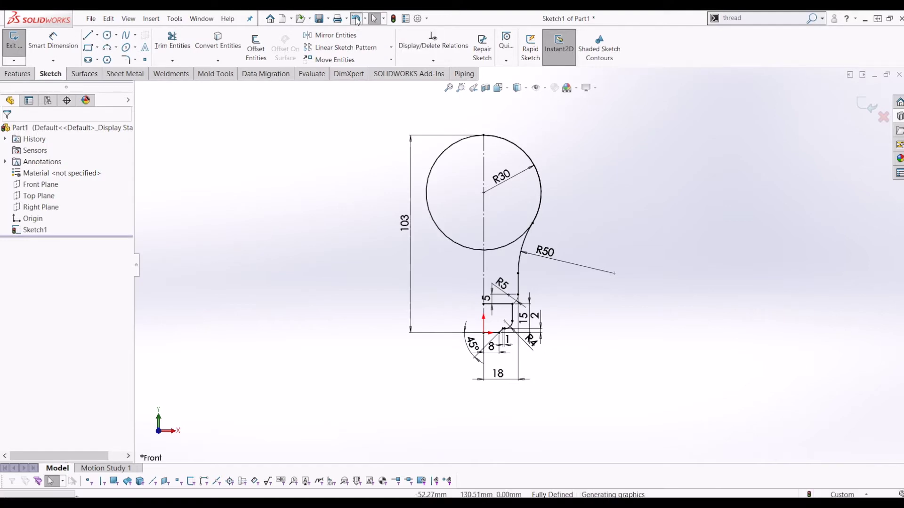
{"action": "left_click", "coordinate": [356, 20]}
{"action": "left_click", "coordinate": [356, 19]}
{"action": "left_click", "coordinate": [356, 19]}
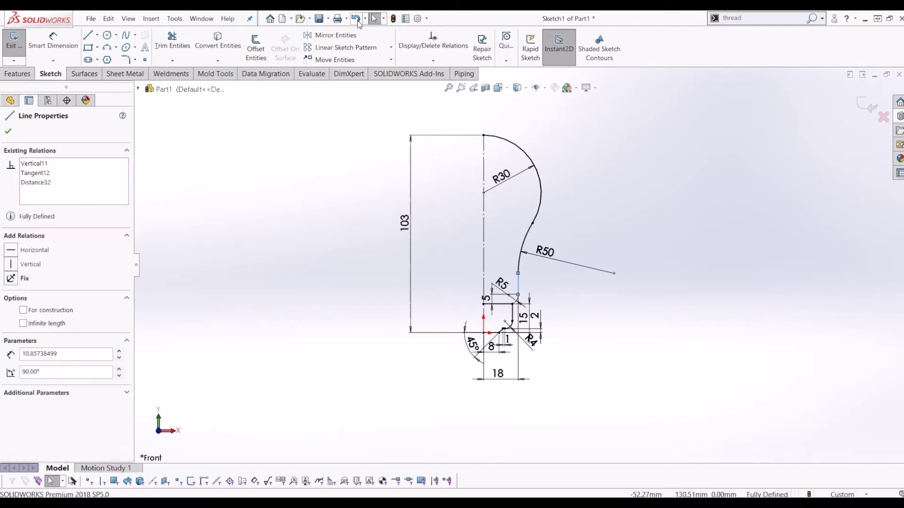
{"action": "left_click", "coordinate": [676, 305]}
Move the 5 mm and 15 mm height dimensions of the base farther outward from the profile.
{"action": "scroll", "coordinate": [544, 307], "scroll_direction": "down", "scroll_amount": 3}
{"action": "scroll", "coordinate": [474, 325], "scroll_direction": "down", "scroll_amount": 1}
{"action": "scroll", "coordinate": [469, 372], "scroll_direction": "up", "scroll_amount": 1}
{"action": "scroll", "coordinate": [467, 375], "scroll_direction": "down", "scroll_amount": 1}
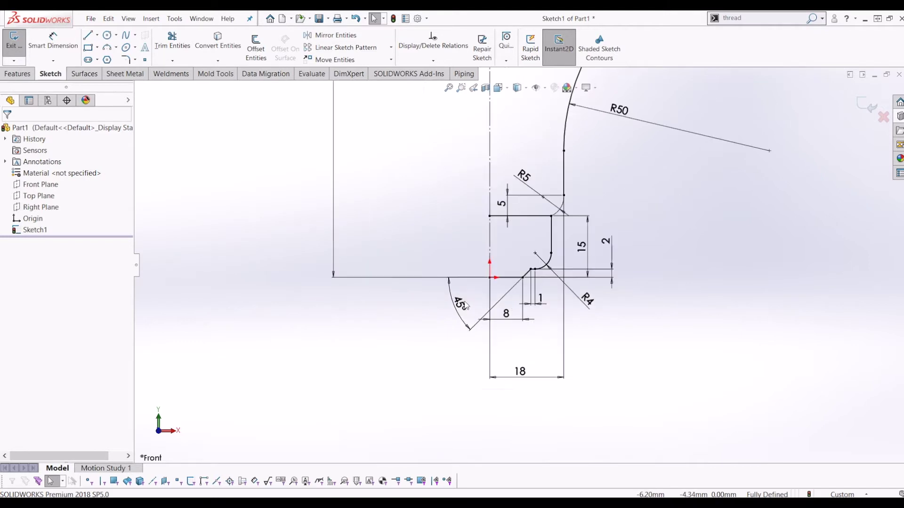
{"action": "left_click", "coordinate": [461, 308]}
{"action": "scroll", "coordinate": [527, 205], "scroll_direction": "down", "scroll_amount": 2}
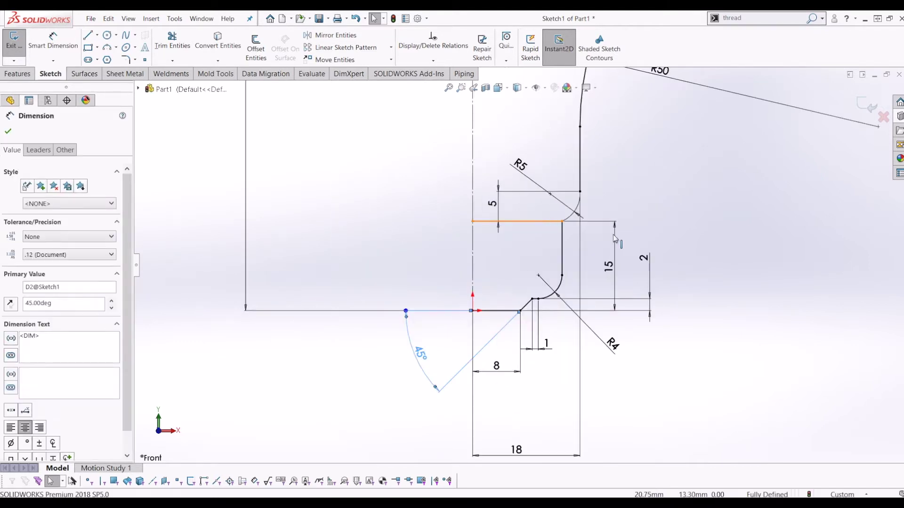
{"action": "left_click_drag", "start_coordinate": [494, 206], "coordinate": [662, 206]}
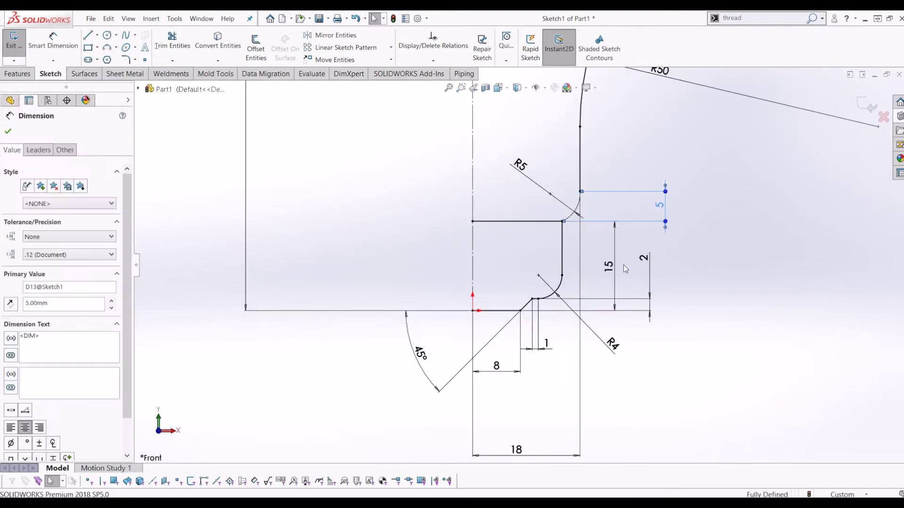
{"action": "left_click_drag", "start_coordinate": [619, 271], "coordinate": [726, 288]}
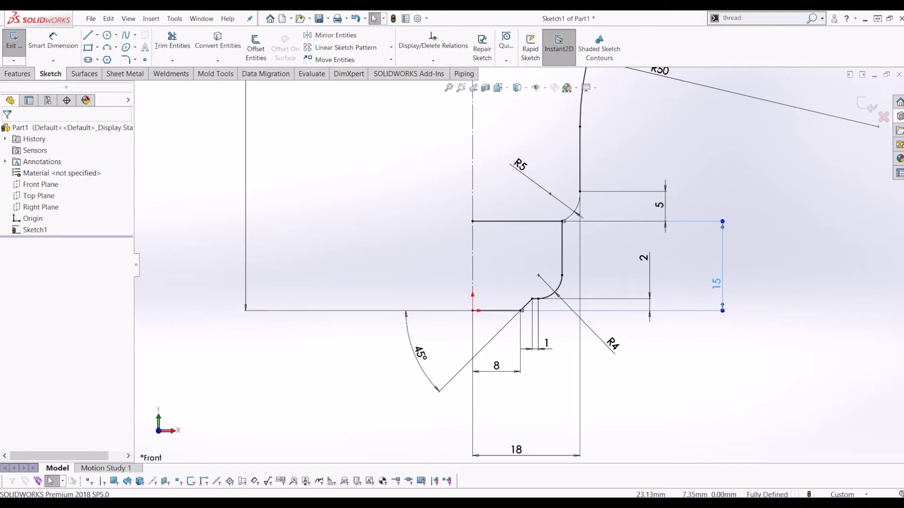
Select the base profile's bottom line, 45° line, short 1 mm line, R4 arc, vertical line and upper horizontal line to examine its outline.
{"action": "left_click", "coordinate": [489, 311]}
{"action": "left_click", "coordinate": [526, 304], "text": "ctrl"}
{"action": "scroll", "coordinate": [529, 308], "scroll_direction": "down", "scroll_amount": 2}
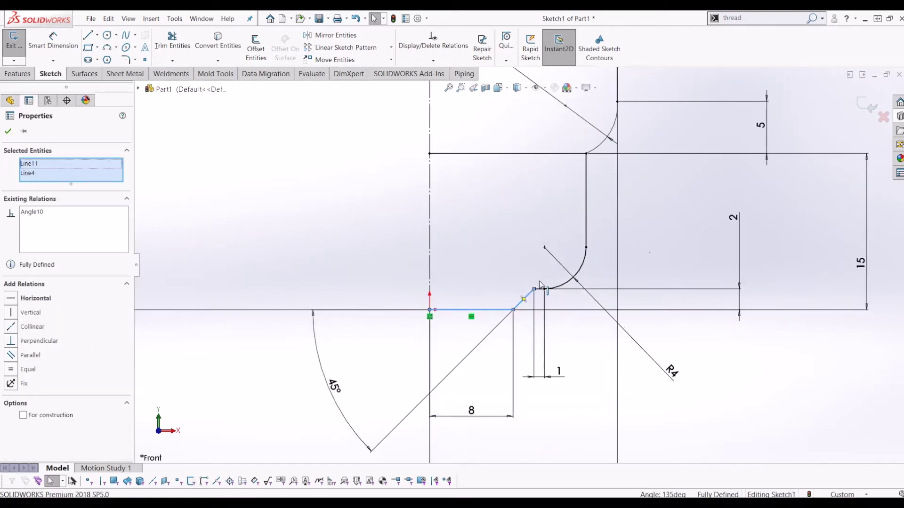
{"action": "left_click", "coordinate": [542, 289], "text": "ctrl"}
{"action": "left_click", "coordinate": [567, 285], "text": "ctrl"}
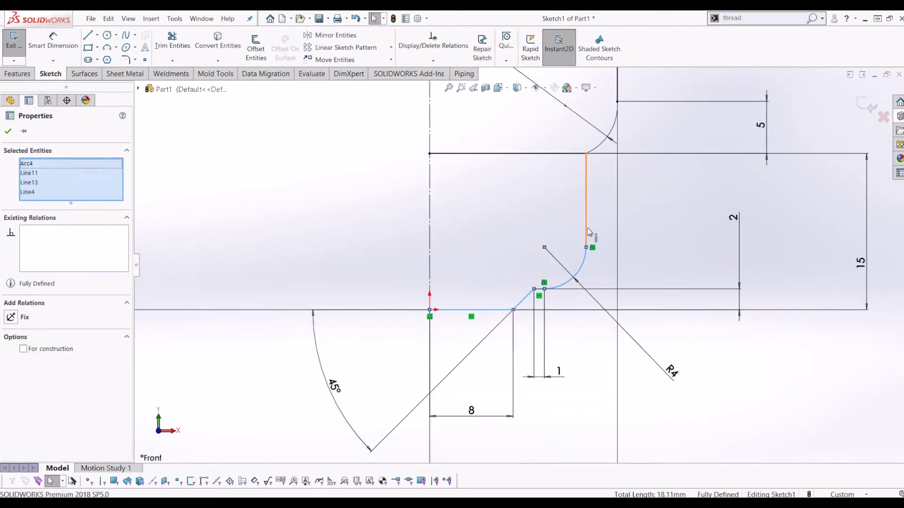
{"action": "left_click", "coordinate": [586, 230], "text": "ctrl"}
{"action": "left_click", "coordinate": [528, 154], "text": "ctrl"}
{"action": "scroll", "coordinate": [566, 250], "scroll_direction": "up", "scroll_amount": 6}
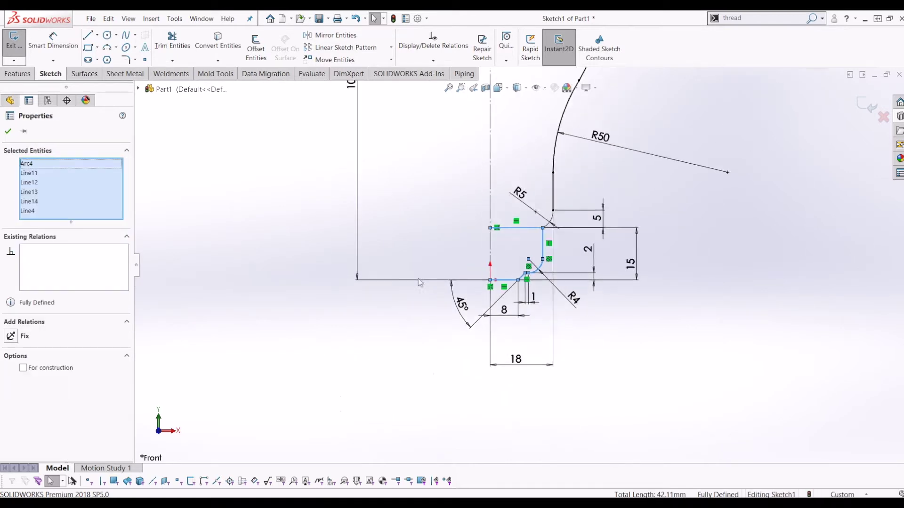
{"action": "scroll", "coordinate": [418, 278], "scroll_direction": "down", "scroll_amount": 2}
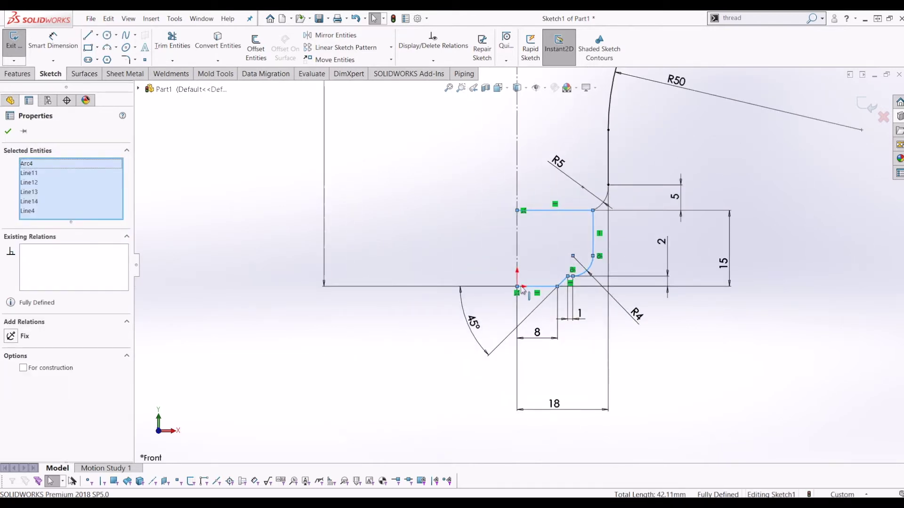
{"action": "scroll", "coordinate": [563, 284], "scroll_direction": "down", "scroll_amount": 2}
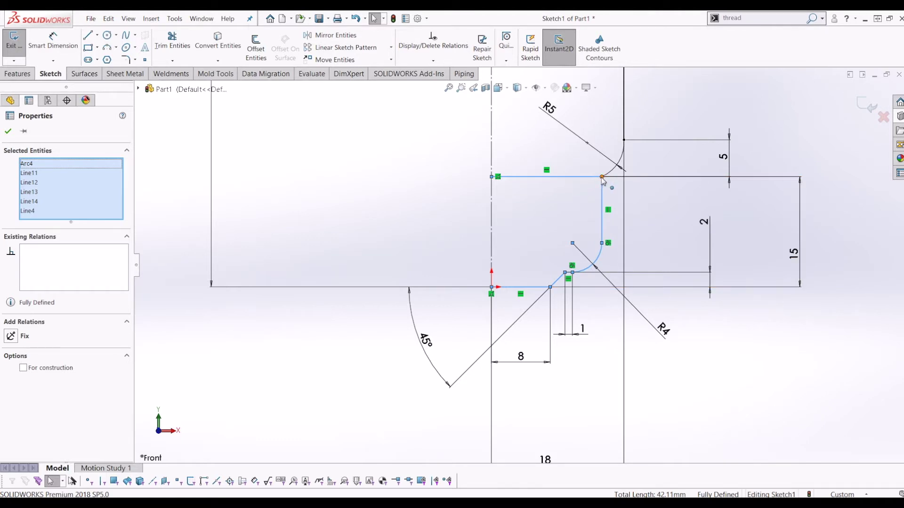
{"action": "scroll", "coordinate": [598, 176], "scroll_direction": "up", "scroll_amount": 10}
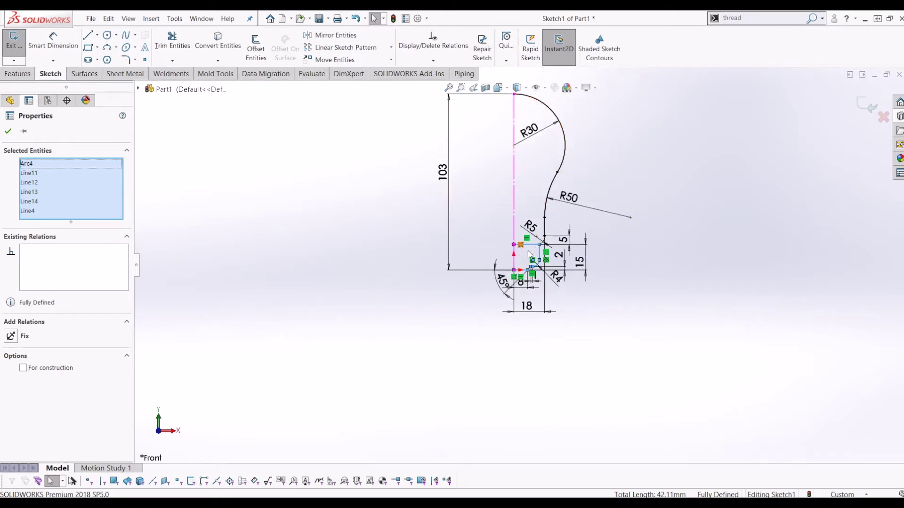
Deselect the base outline and move the 18 mm width dimension closer to the profile.
{"action": "scroll", "coordinate": [531, 256], "scroll_direction": "down", "scroll_amount": 1}
{"action": "scroll", "coordinate": [531, 255], "scroll_direction": "down", "scroll_amount": 2}
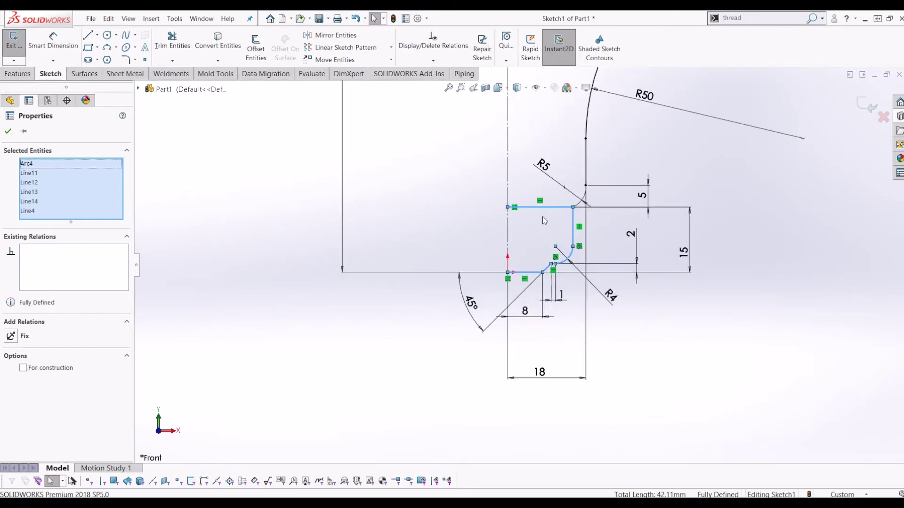
{"action": "left_click", "coordinate": [723, 177]}
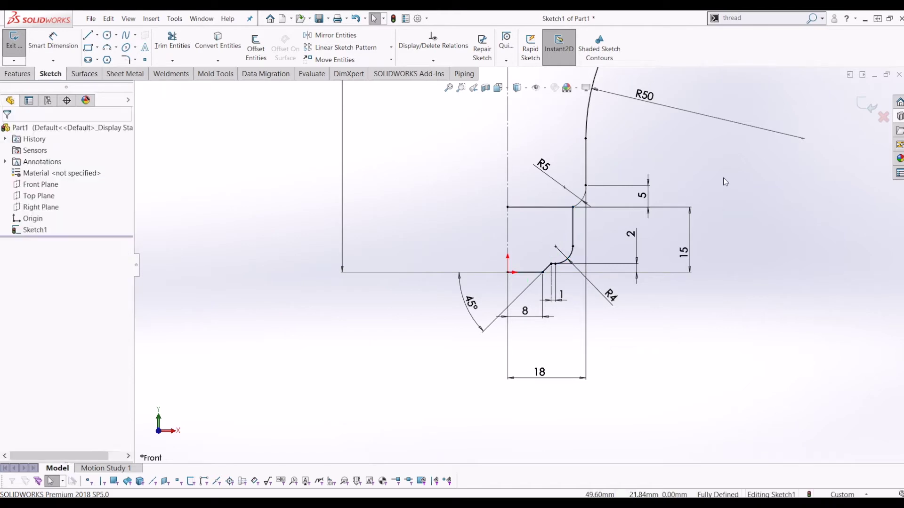
{"action": "key", "text": "f"}
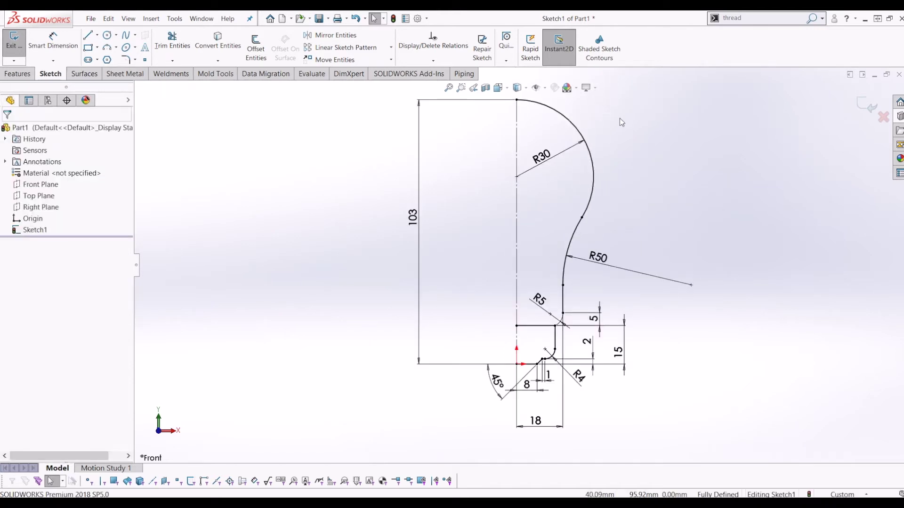
{"action": "scroll", "coordinate": [545, 384], "scroll_direction": "down", "scroll_amount": 3}
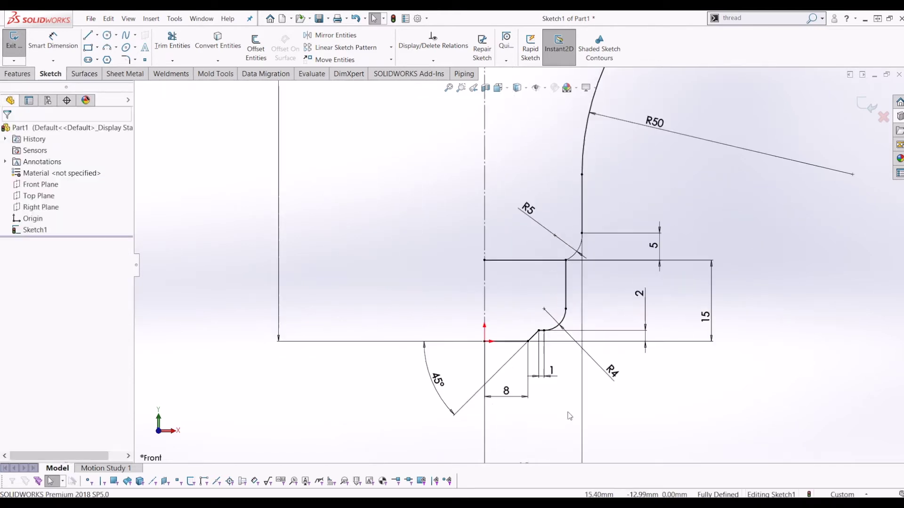
{"action": "scroll", "coordinate": [569, 409], "scroll_direction": "up", "scroll_amount": 2}
{"action": "left_click_drag", "start_coordinate": [525, 406], "coordinate": [530, 377]}
Examine the base outline by selecting its upper line, vertical line, R4 arc, 1 mm line, 45° line and bottom line in turn.
{"action": "scroll", "coordinate": [527, 377], "scroll_direction": "down", "scroll_amount": 1}
{"action": "scroll", "coordinate": [518, 315], "scroll_direction": "down", "scroll_amount": 1}
{"action": "left_click", "coordinate": [525, 218]}
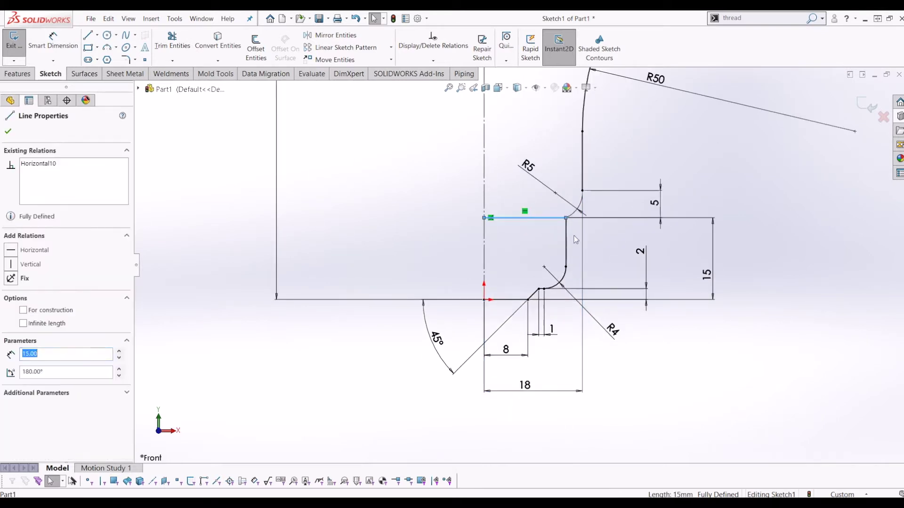
{"action": "left_click", "coordinate": [565, 248], "text": "ctrl"}
{"action": "left_click", "coordinate": [554, 283], "text": "ctrl"}
{"action": "scroll", "coordinate": [542, 292], "scroll_direction": "down", "scroll_amount": 2}
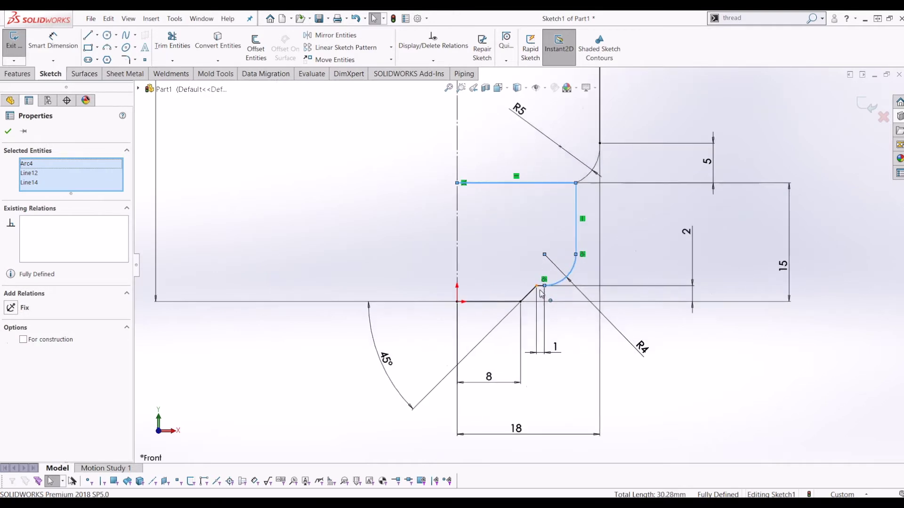
{"action": "left_click", "coordinate": [537, 280], "text": "ctrl"}
{"action": "left_click", "coordinate": [523, 296], "text": "ctrl"}
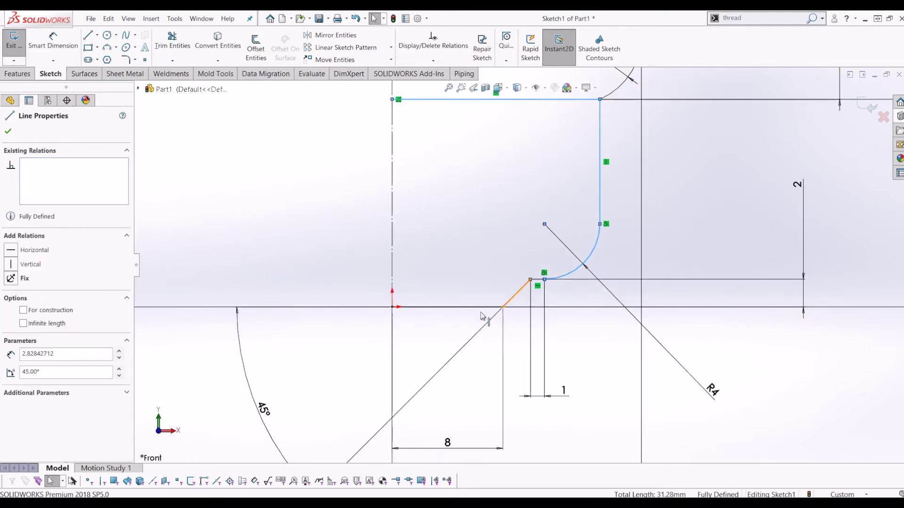
{"action": "left_click", "coordinate": [484, 309], "text": "ctrl"}
{"action": "scroll", "coordinate": [518, 282], "scroll_direction": "up", "scroll_amount": 3}
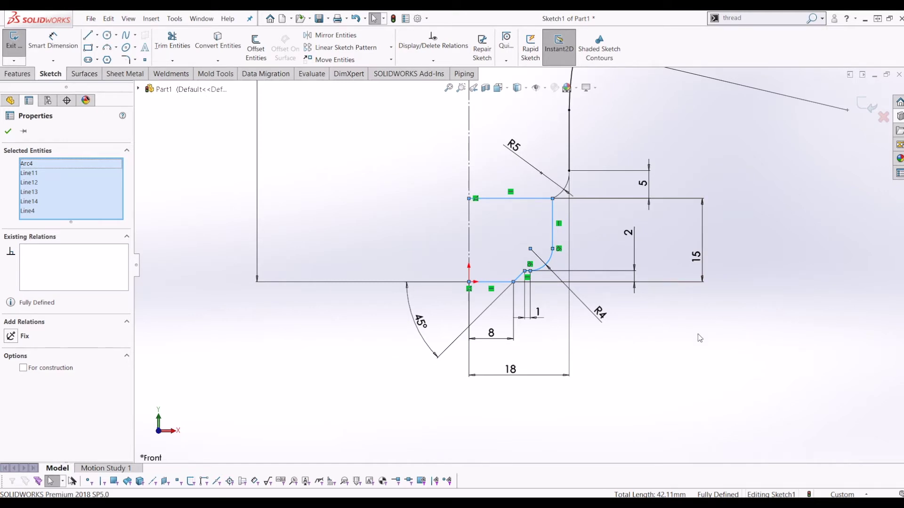
Clear the selection and move the 103 mm height dimension closer to the centreline.
{"action": "key", "text": "f"}
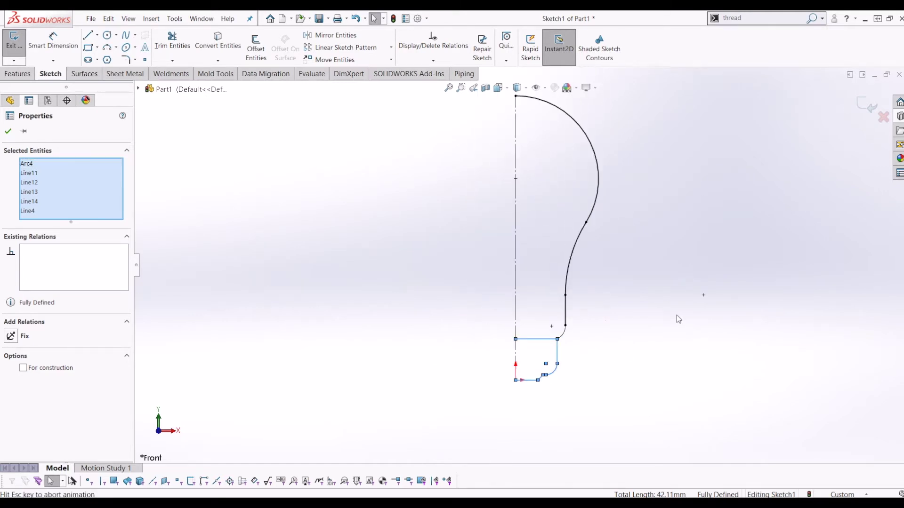
{"action": "left_click", "coordinate": [768, 145]}
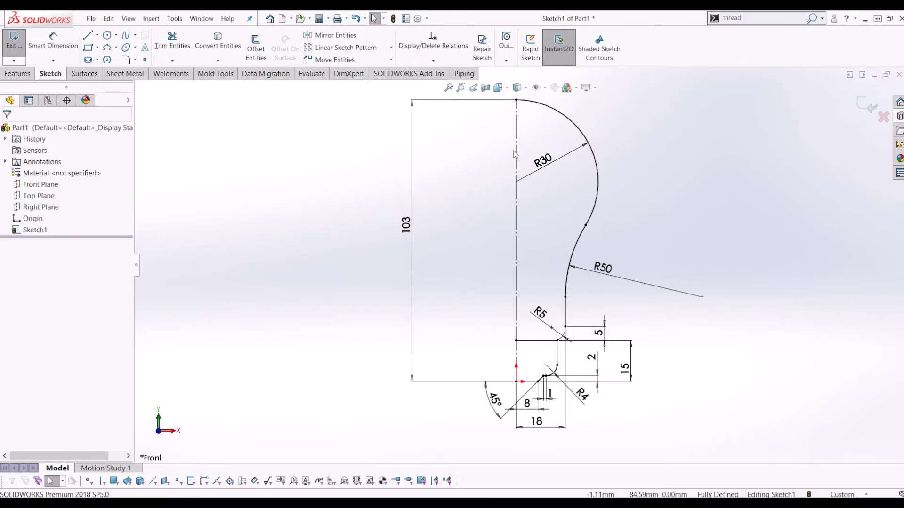
{"action": "left_click_drag", "start_coordinate": [410, 228], "coordinate": [432, 228]}
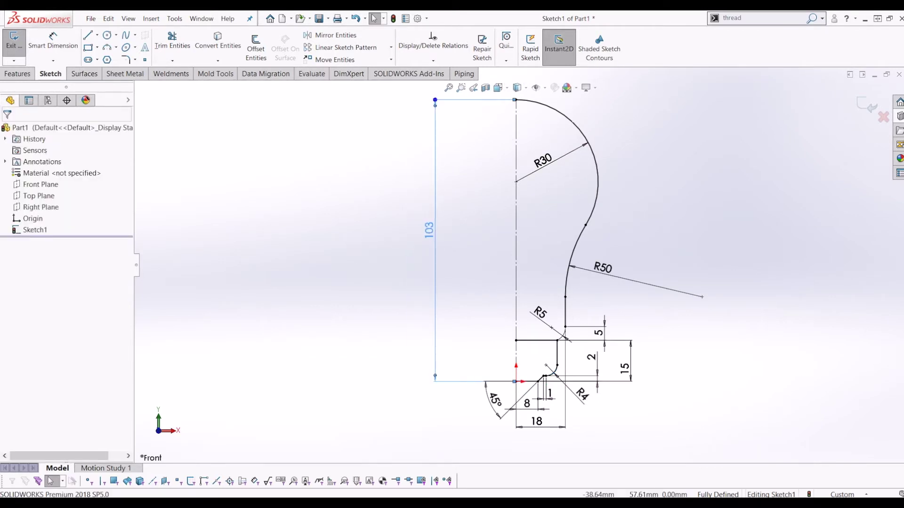
Select the centreline, R30 arc, R50 arc and the short vertical line below to examine the bulb's outline, then deselect them.
{"action": "left_click", "coordinate": [516, 207]}
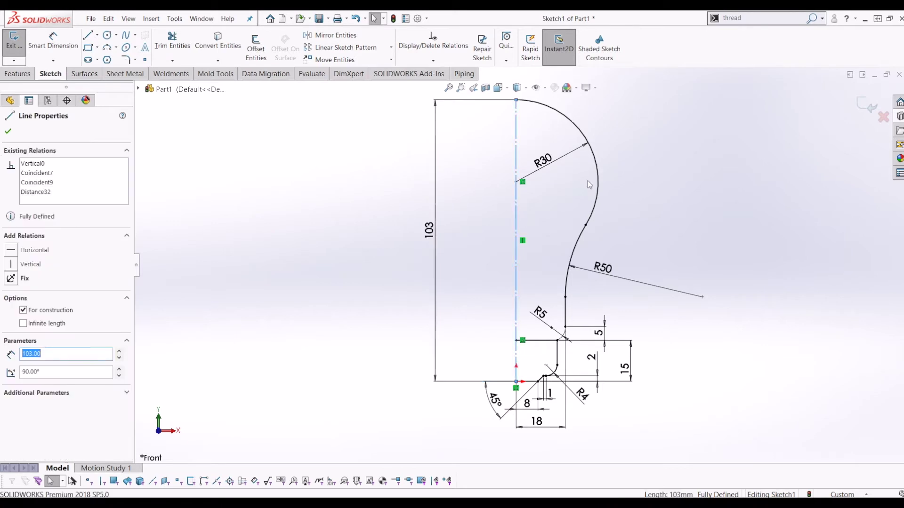
{"action": "left_click", "coordinate": [598, 203], "text": "ctrl"}
{"action": "left_click", "coordinate": [576, 257], "text": "ctrl"}
{"action": "left_click", "coordinate": [566, 313], "text": "ctrl"}
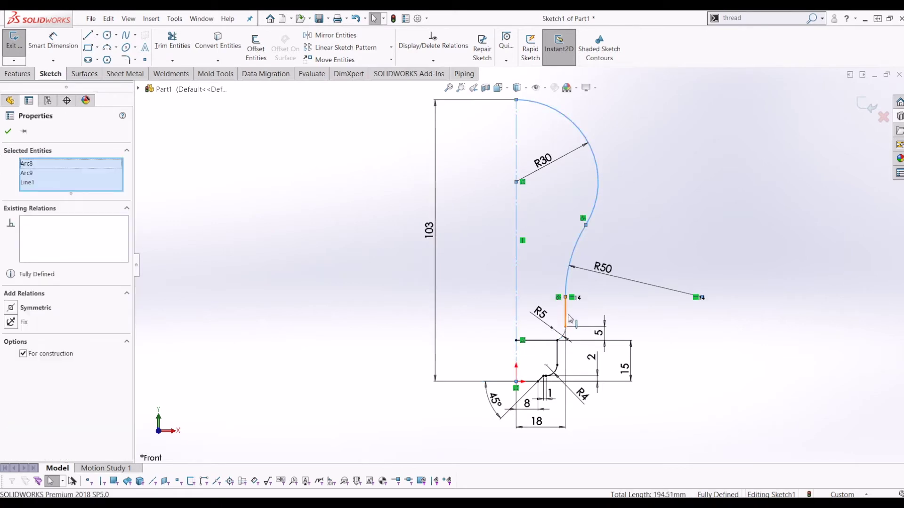
{"action": "left_click", "coordinate": [825, 367]}
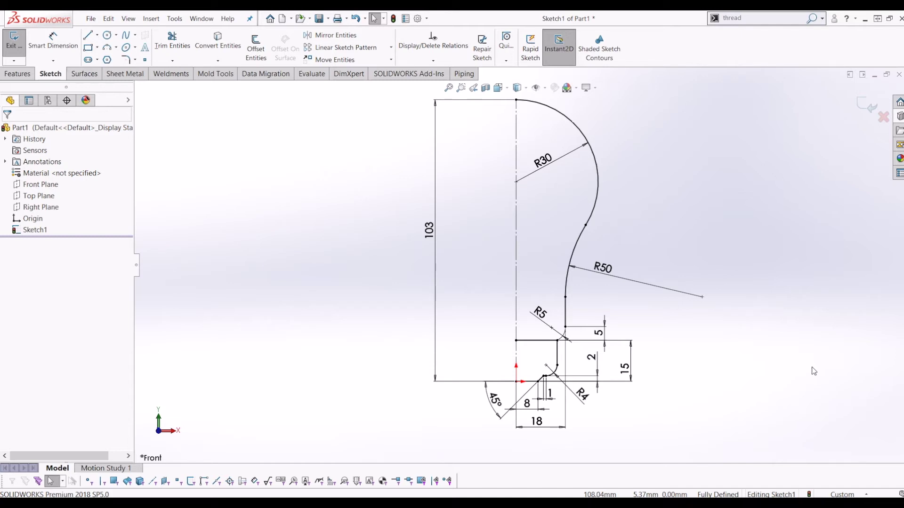
Exit the sketch and revolve only the closed base region 360° about the vertical centreline.
{"action": "left_click", "coordinate": [860, 108]}
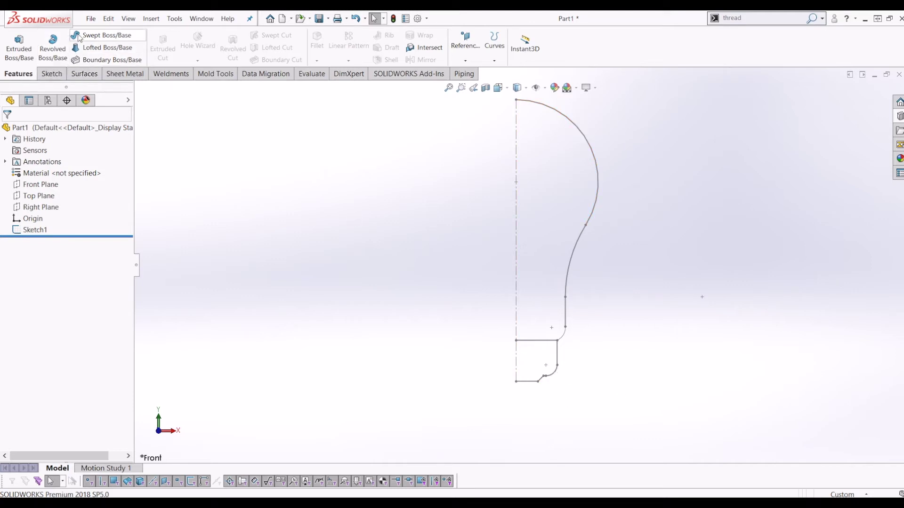
{"action": "left_click", "coordinate": [53, 44]}
{"action": "left_click", "coordinate": [517, 268]}
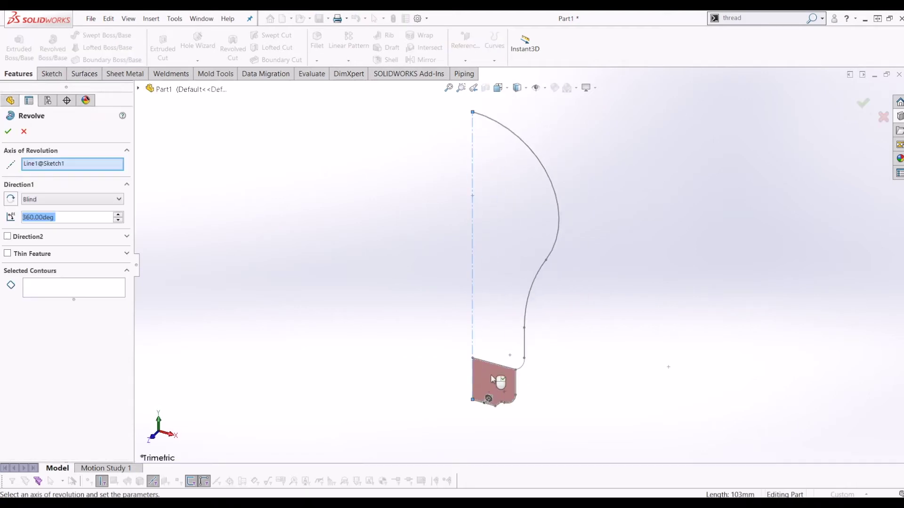
{"action": "left_click", "coordinate": [498, 383]}
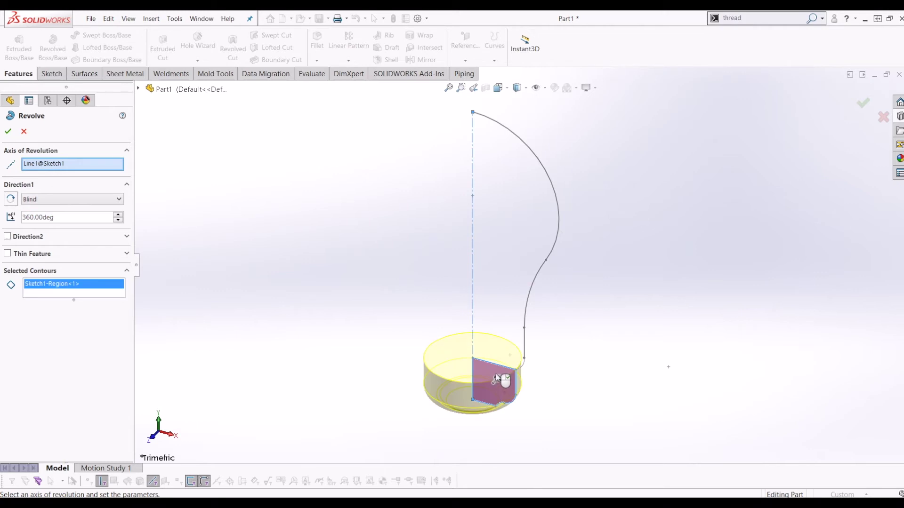
{"action": "right_click", "coordinate": [496, 379]}
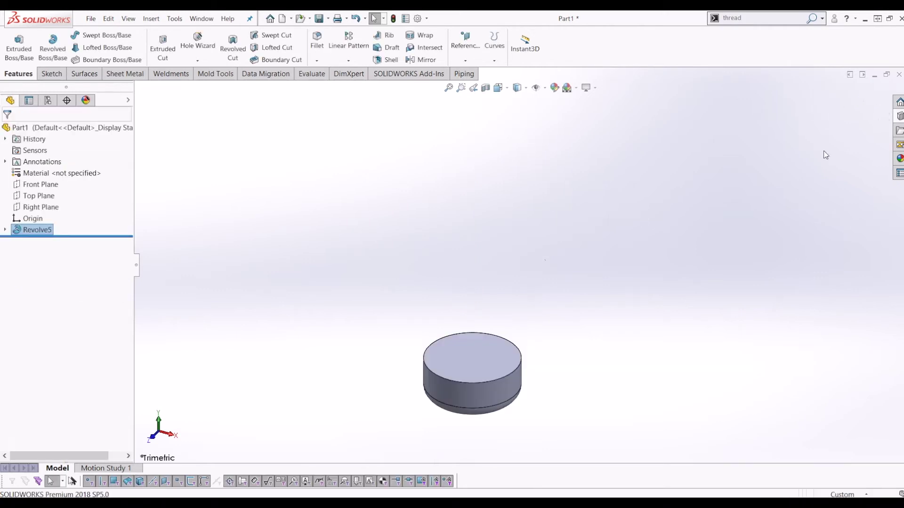
Shell the revolved base with a 5 mm wall thickness, removing its flat top face.
{"action": "middle_click_drag", "start_coordinate": [615, 366], "coordinate": [542, 347]}
{"action": "scroll", "coordinate": [493, 329], "scroll_direction": "up", "scroll_amount": 1}
{"action": "scroll", "coordinate": [494, 327], "scroll_direction": "down", "scroll_amount": 3}
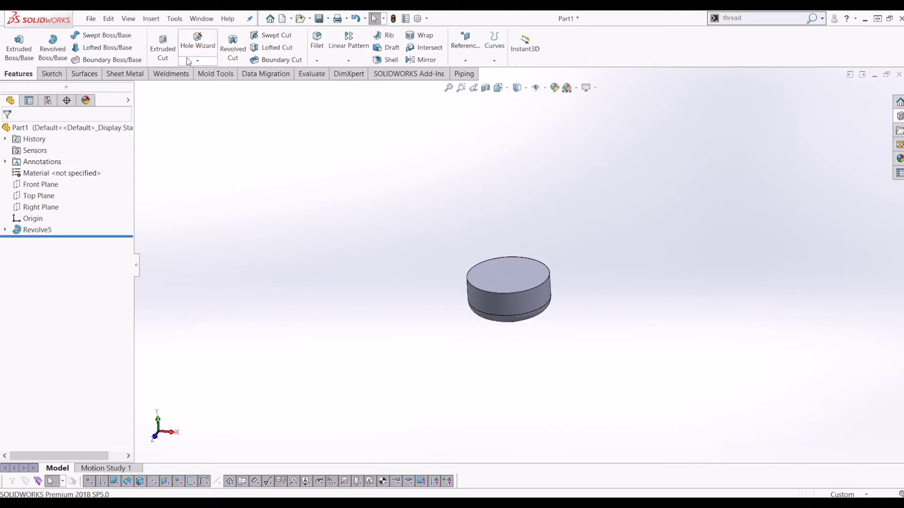
{"action": "left_click", "coordinate": [389, 60]}
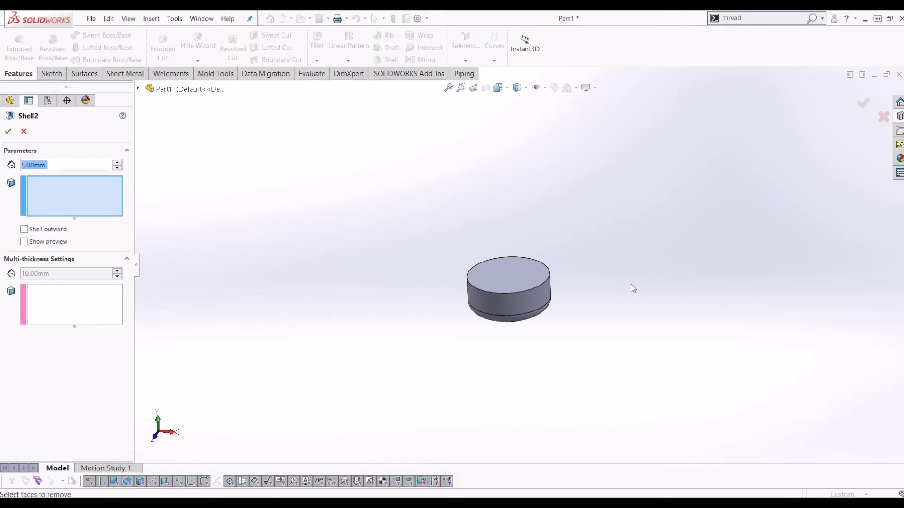
{"action": "scroll", "coordinate": [633, 288], "scroll_direction": "down", "scroll_amount": 3}
{"action": "left_click", "coordinate": [415, 299]}
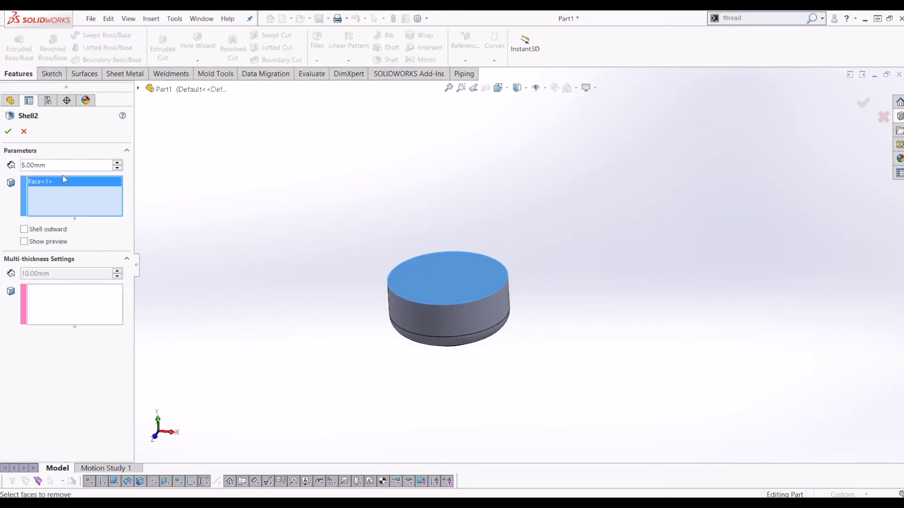
{"action": "left_click", "coordinate": [8, 132]}
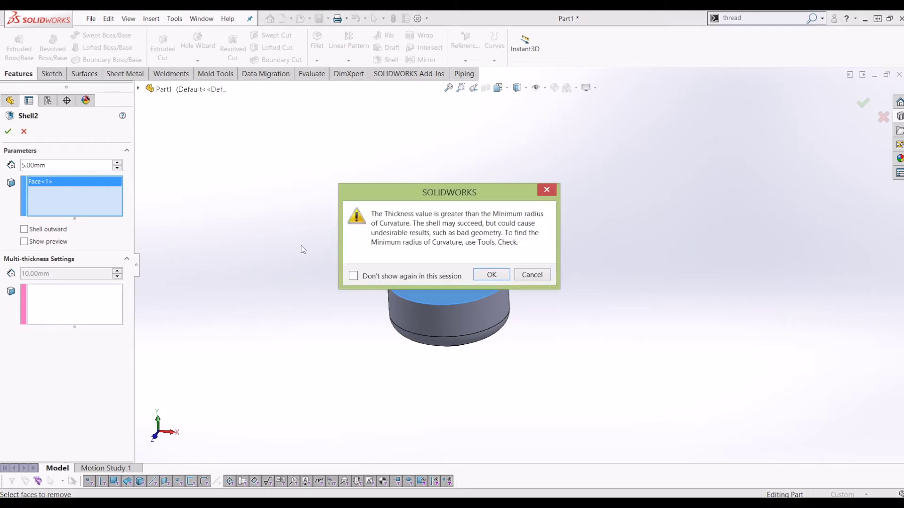
{"action": "left_click", "coordinate": [492, 275]}
{"action": "middle_click_drag", "start_coordinate": [492, 279], "coordinate": [492, 216]}
{"action": "scroll", "coordinate": [643, 390], "scroll_direction": "up", "scroll_amount": 1}
{"action": "key", "text": "f"}
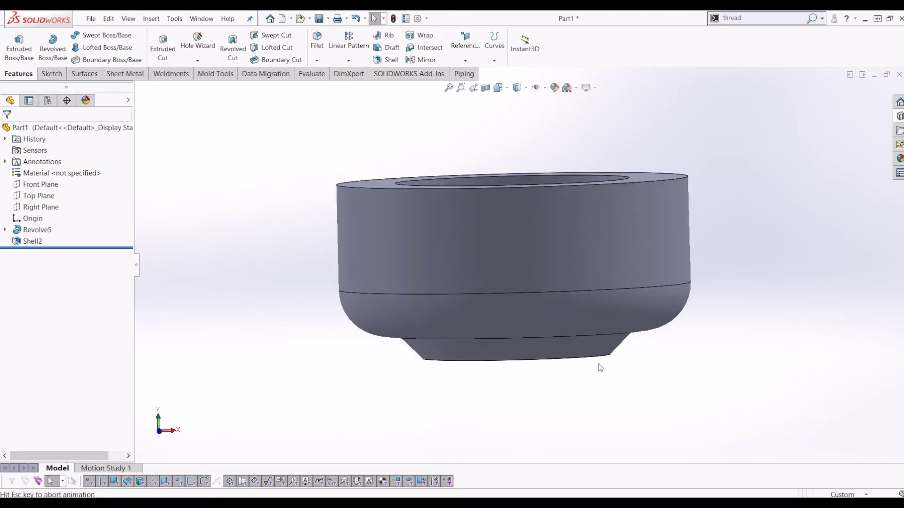
{"action": "middle_click_drag", "start_coordinate": [653, 296], "coordinate": [633, 345]}
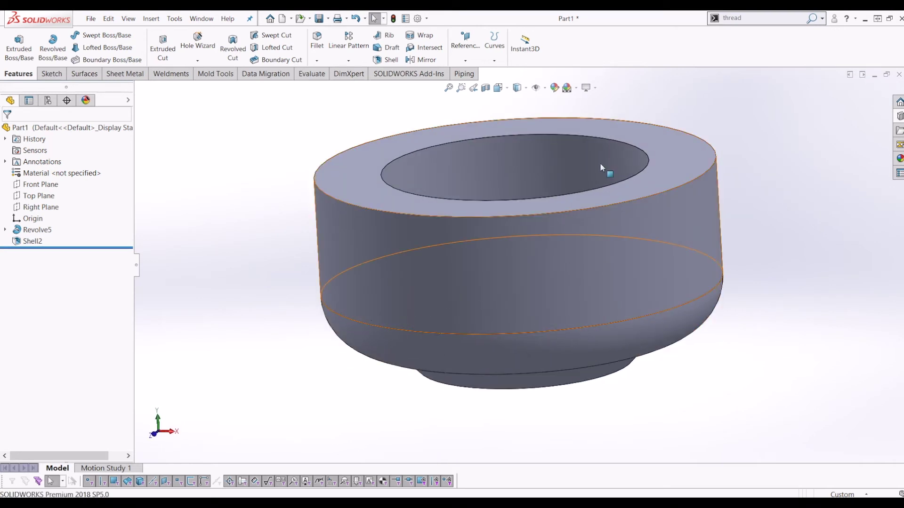
{"action": "scroll", "coordinate": [534, 301], "scroll_direction": "down", "scroll_amount": 3}
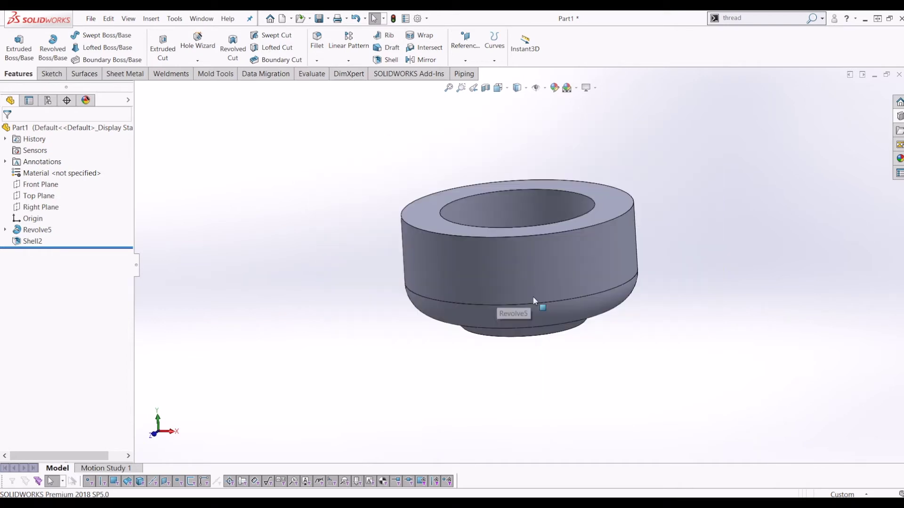
{"action": "double_click", "coordinate": [729, 19]}
{"action": "type", "text": "th"}
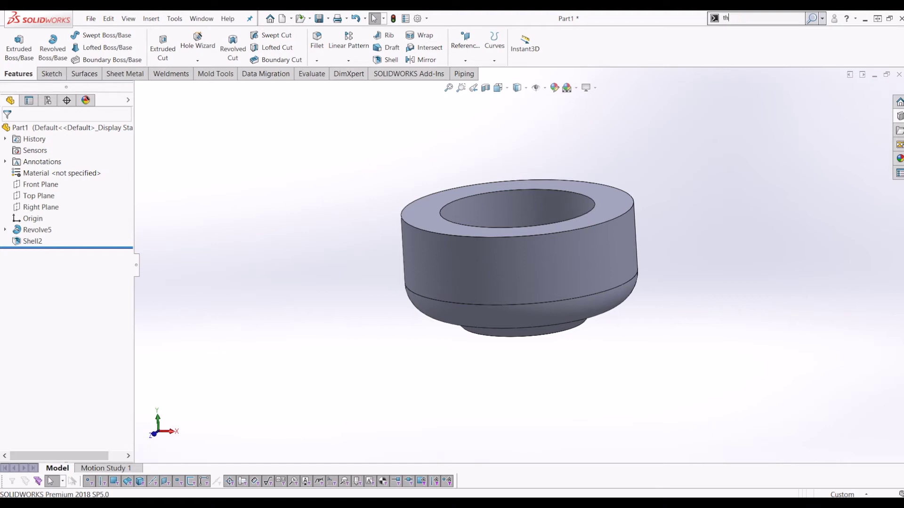
{"action": "type", "text": "erea"}
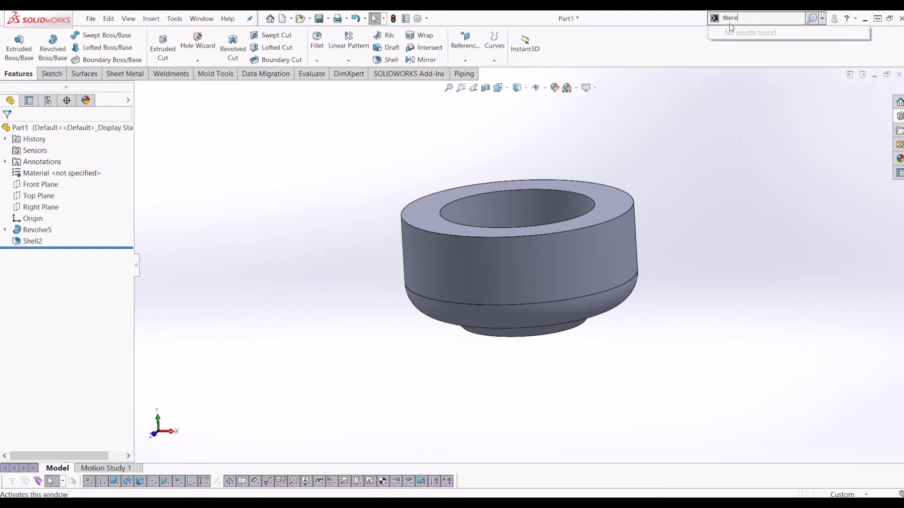
{"action": "key", "text": "BackSpace"}
{"action": "key", "text": "BackSpace"}
{"action": "key", "text": "BackSpace"}
{"action": "type", "text": "r"}
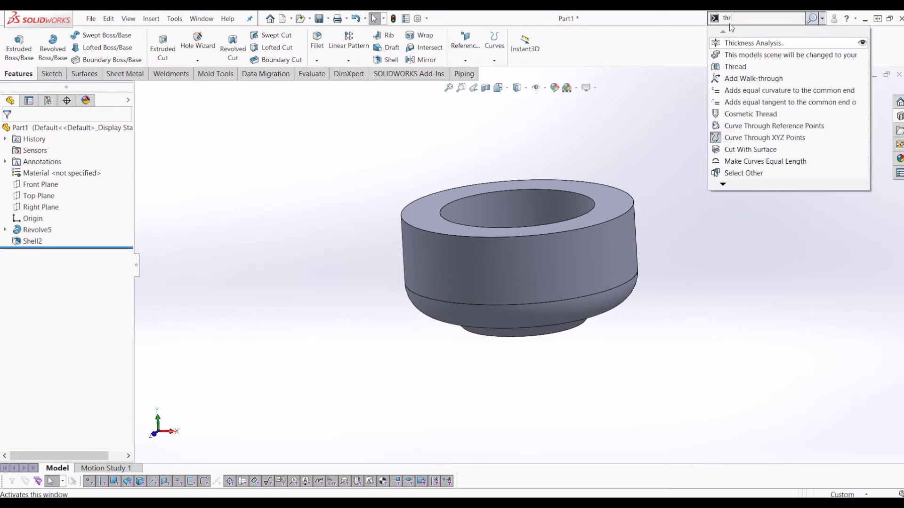
{"action": "type", "text": "ead"}
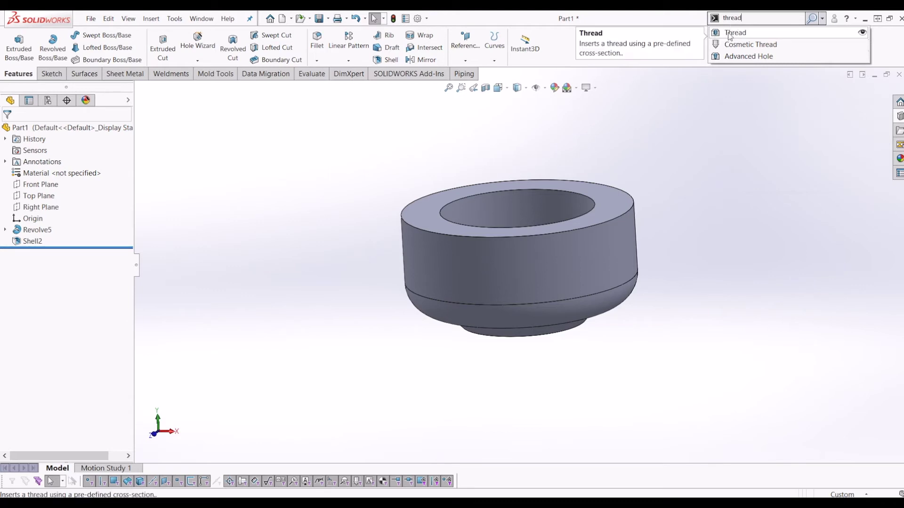
{"action": "left_click", "coordinate": [729, 35]}
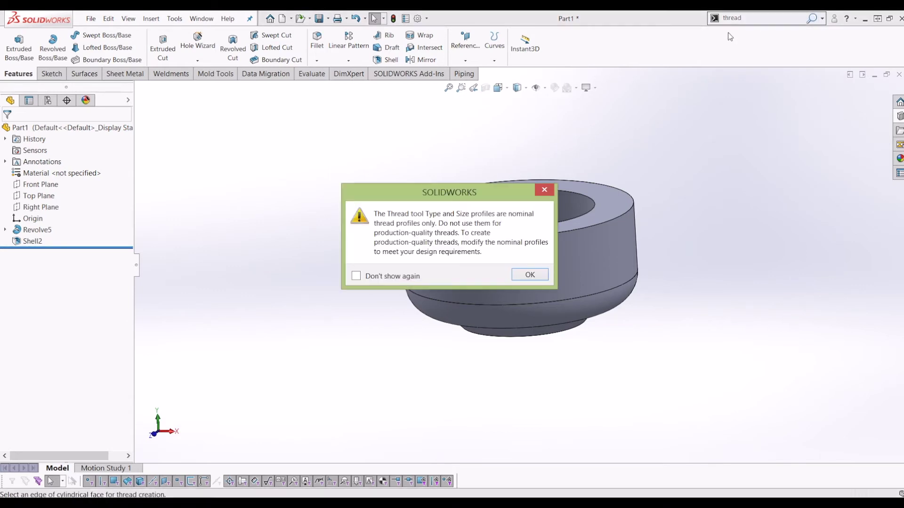
{"action": "left_click", "coordinate": [525, 275]}
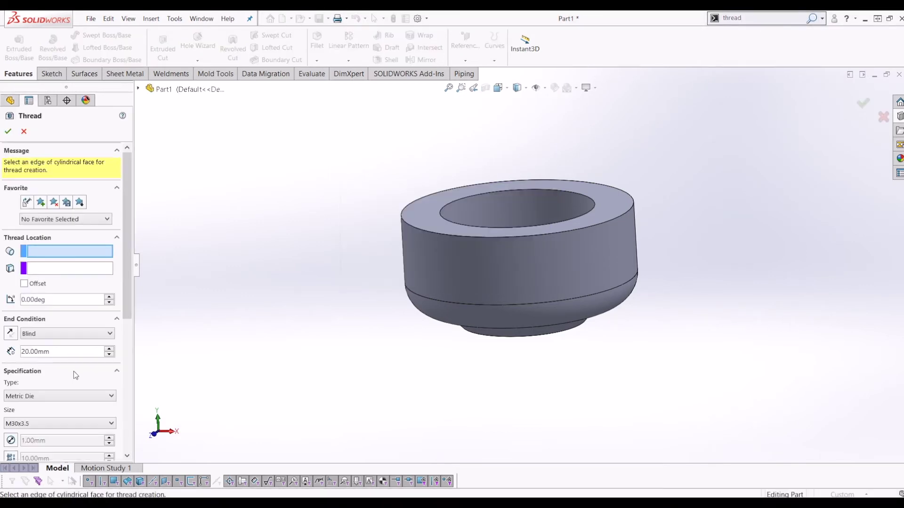
{"action": "left_click", "coordinate": [24, 132]}
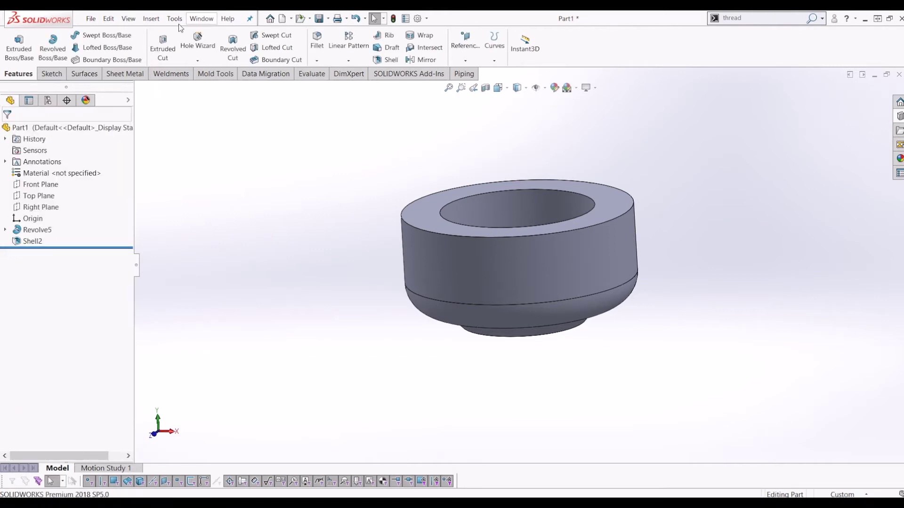
Start a Thread feature on the outer circular edge of the shelled base's open upper end.
{"action": "left_click", "coordinate": [149, 19]}
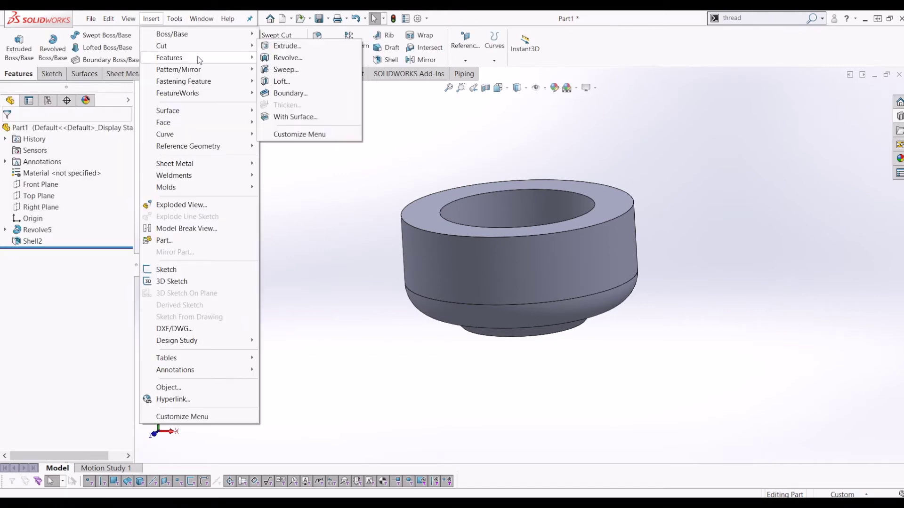
{"action": "mouse_move", "coordinate": [215, 60]}
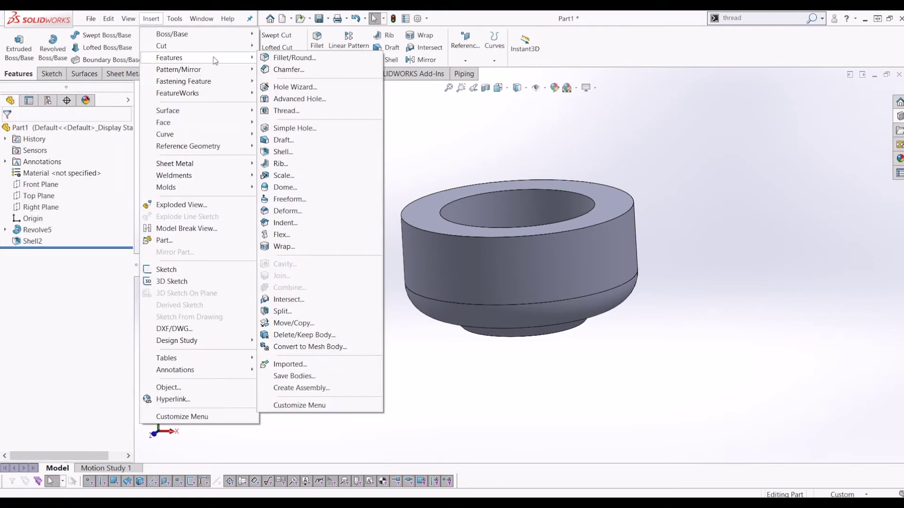
{"action": "left_click", "coordinate": [352, 111]}
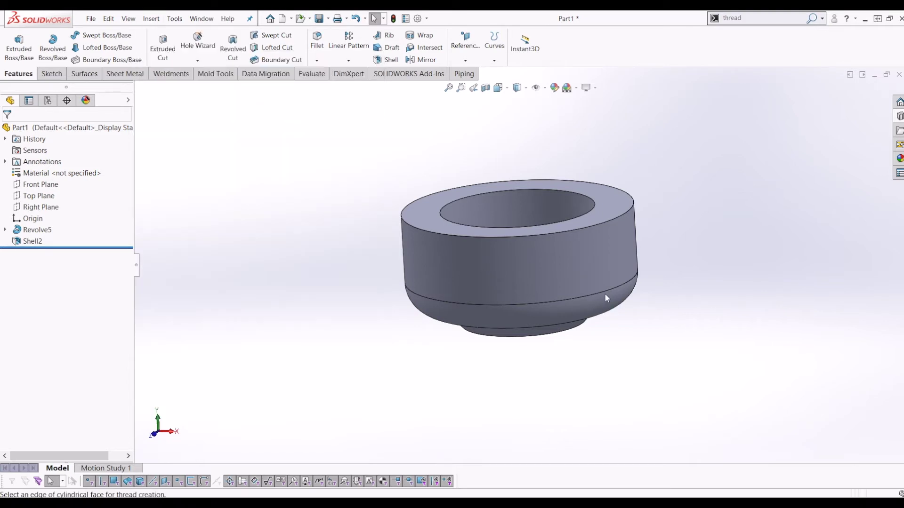
{"action": "left_click", "coordinate": [538, 278]}
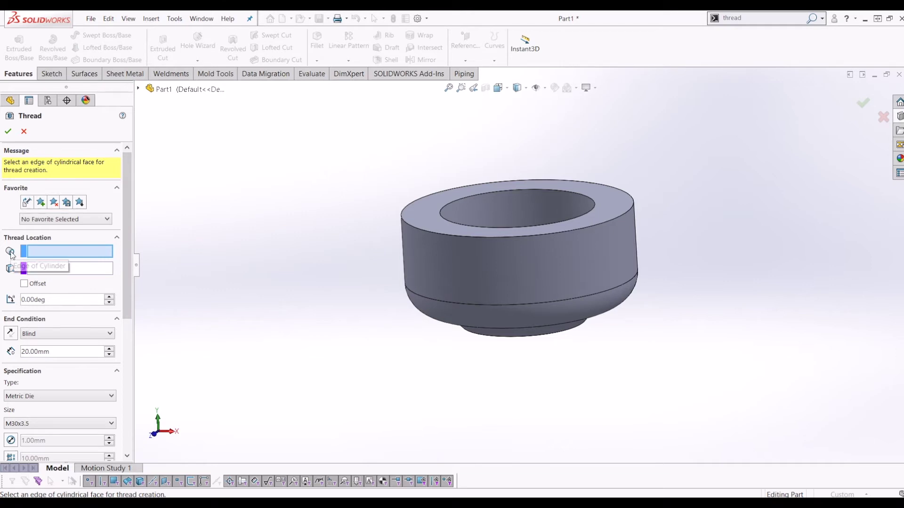
{"action": "left_click", "coordinate": [406, 222]}
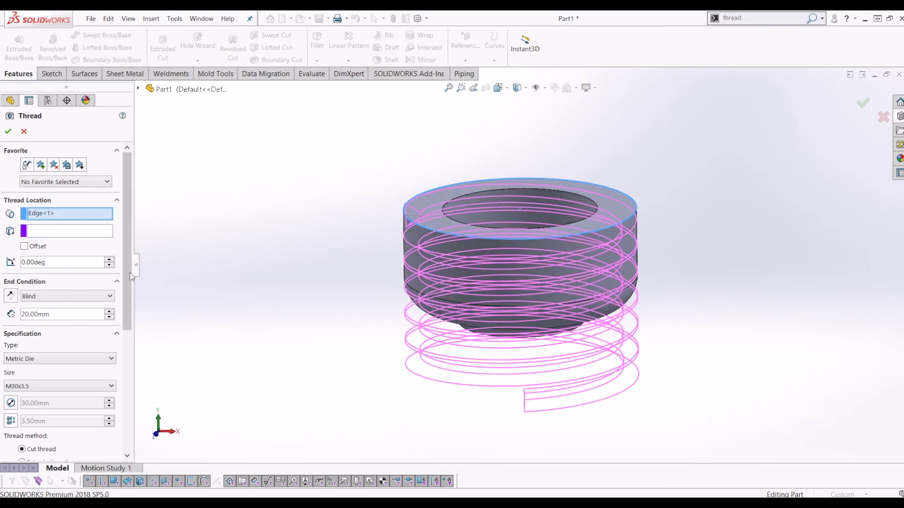
Offset the thread start 5 mm from the selected edge and reverse the offset so it begins above the base.
{"action": "scroll", "coordinate": [131, 286], "scroll_direction": "down", "scroll_amount": 2}
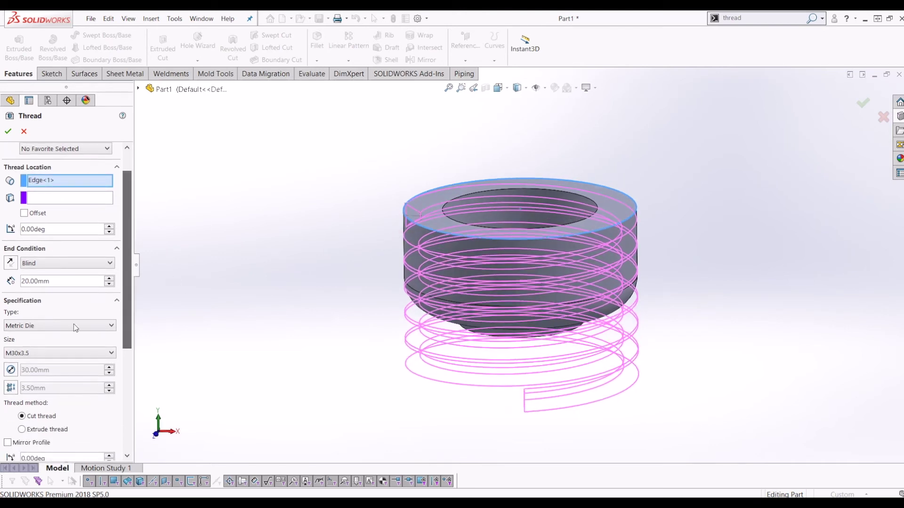
{"action": "left_click_drag", "start_coordinate": [124, 281], "coordinate": [125, 303]}
{"action": "scroll", "coordinate": [124, 303], "scroll_direction": "down", "scroll_amount": 2}
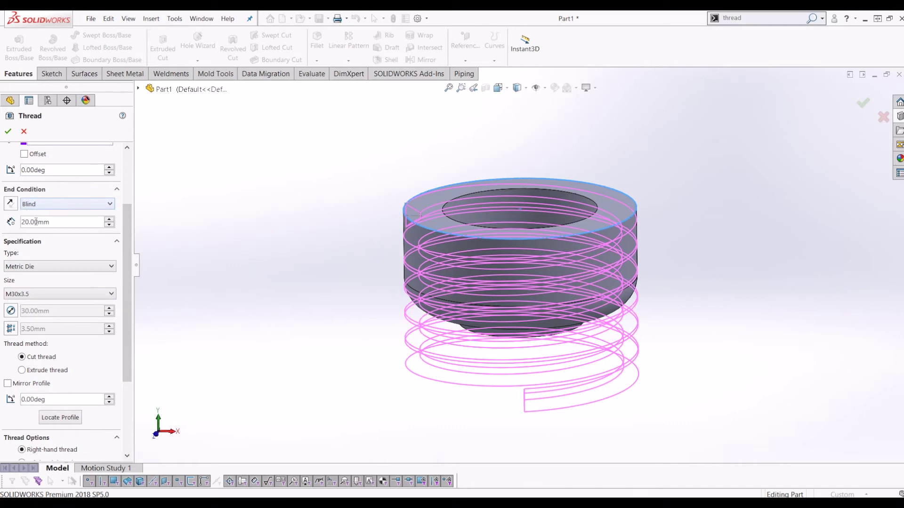
{"action": "middle_click_drag", "start_coordinate": [555, 344], "coordinate": [577, 306]}
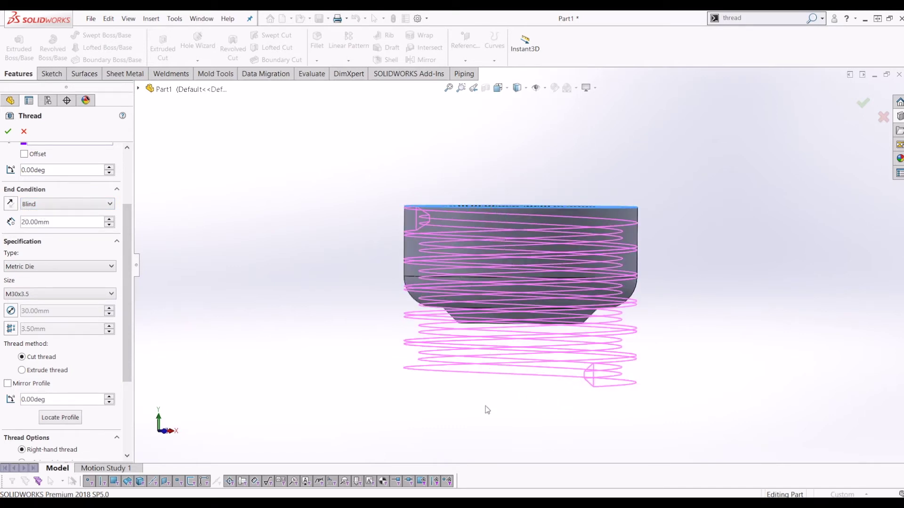
{"action": "middle_click_drag", "start_coordinate": [532, 397], "coordinate": [331, 340]}
{"action": "scroll", "coordinate": [133, 207], "scroll_direction": "up", "scroll_amount": 3}
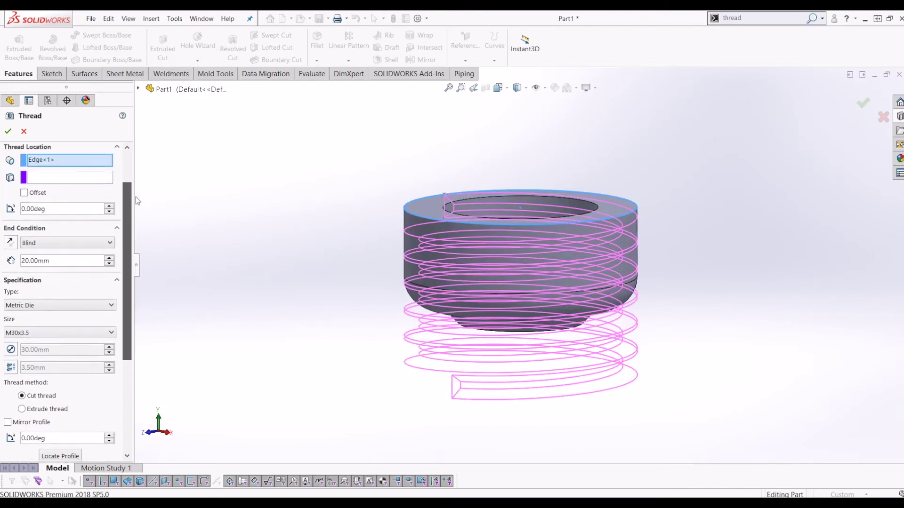
{"action": "left_click", "coordinate": [25, 194]}
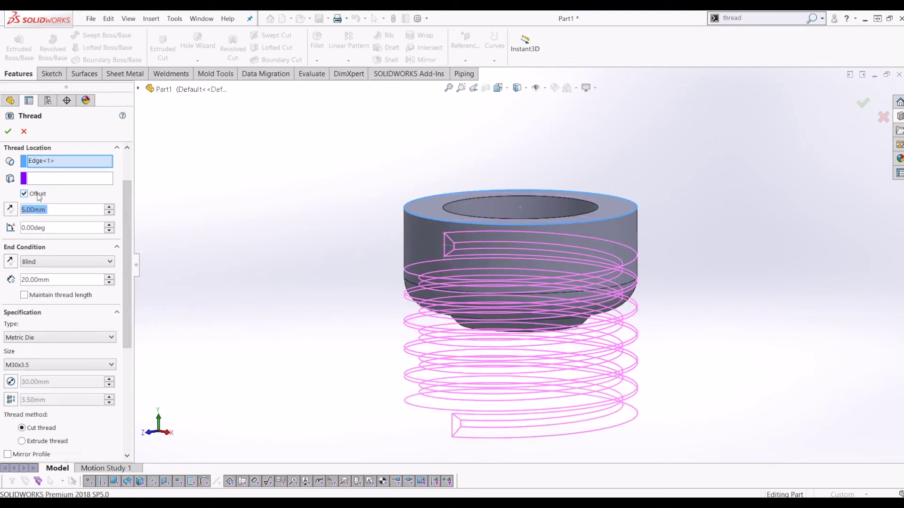
{"action": "left_click", "coordinate": [10, 262]}
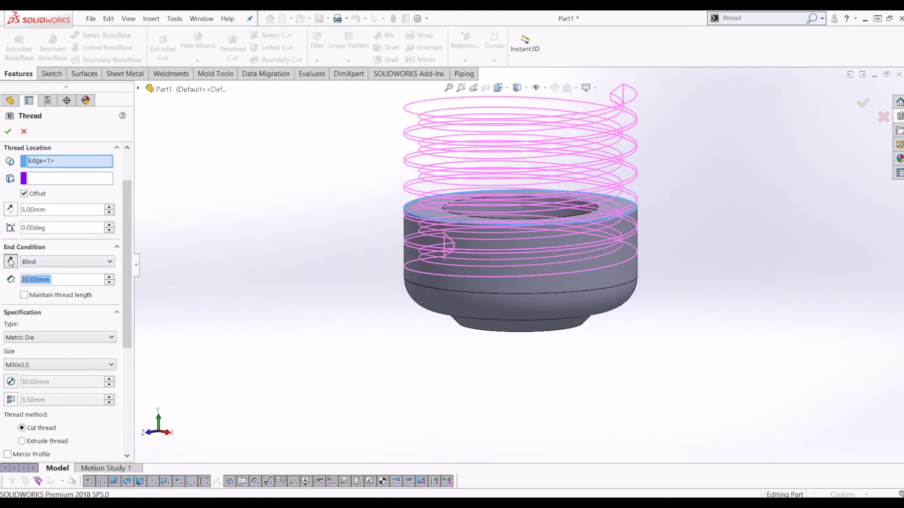
{"action": "left_click", "coordinate": [13, 262]}
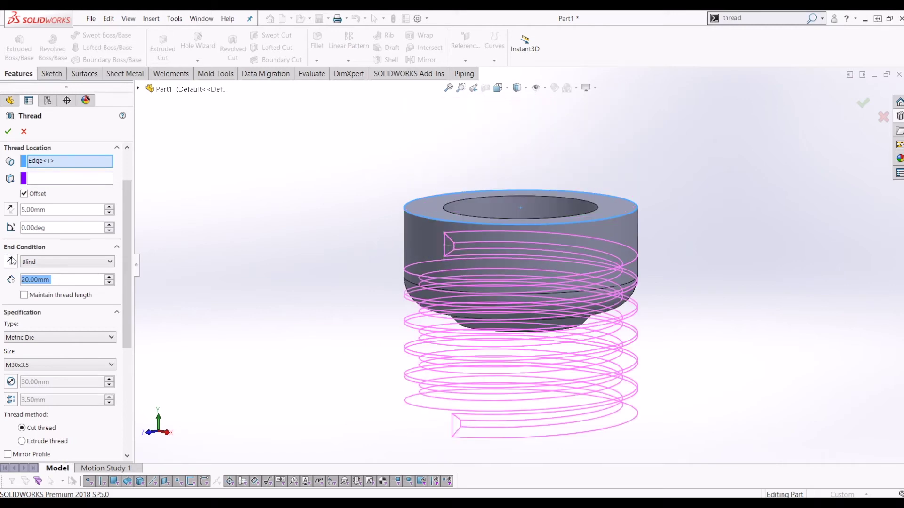
{"action": "left_click", "coordinate": [14, 212]}
Create the M30x3.5 Metric Die cut thread with a 20 mm blind length and inspect it around the base.
{"action": "middle_click_drag", "start_coordinate": [534, 320], "coordinate": [642, 245]}
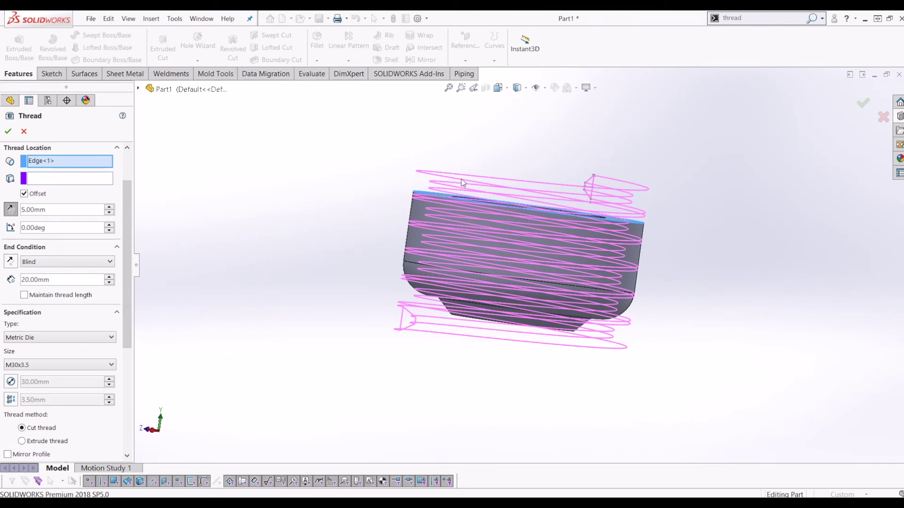
{"action": "middle_click_drag", "start_coordinate": [457, 294], "coordinate": [632, 200]}
{"action": "middle_click_drag", "start_coordinate": [561, 225], "coordinate": [451, 195]}
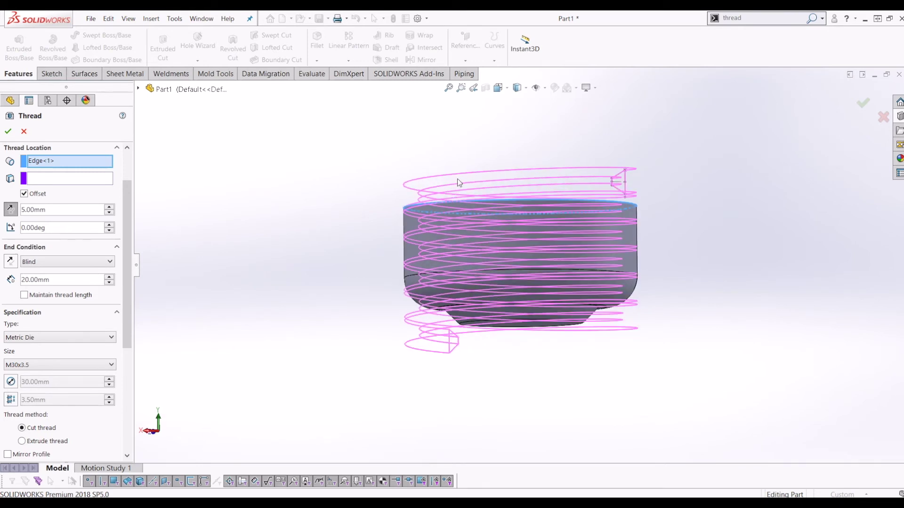
{"action": "middle_click_drag", "start_coordinate": [480, 335], "coordinate": [757, 304]}
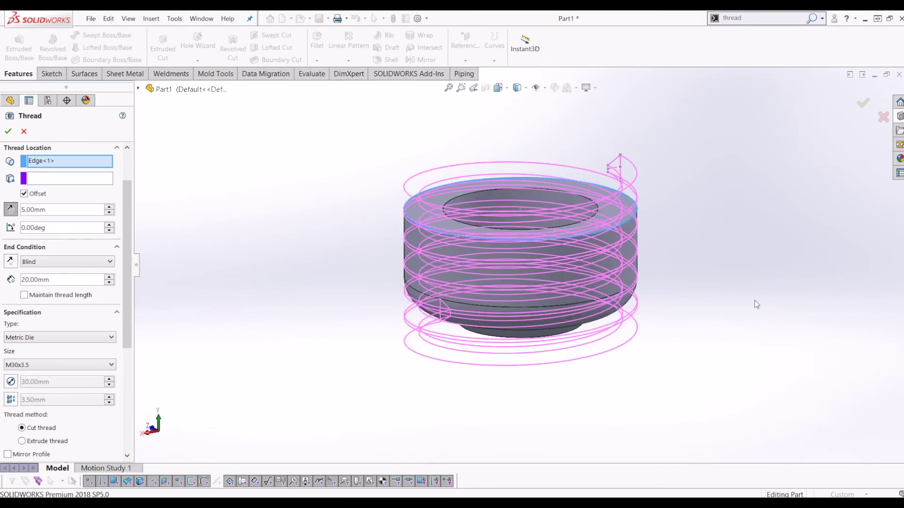
{"action": "left_click", "coordinate": [862, 104]}
{"action": "middle_click_drag", "start_coordinate": [781, 216], "coordinate": [446, 273]}
{"action": "scroll", "coordinate": [446, 273], "scroll_direction": "up", "scroll_amount": 3}
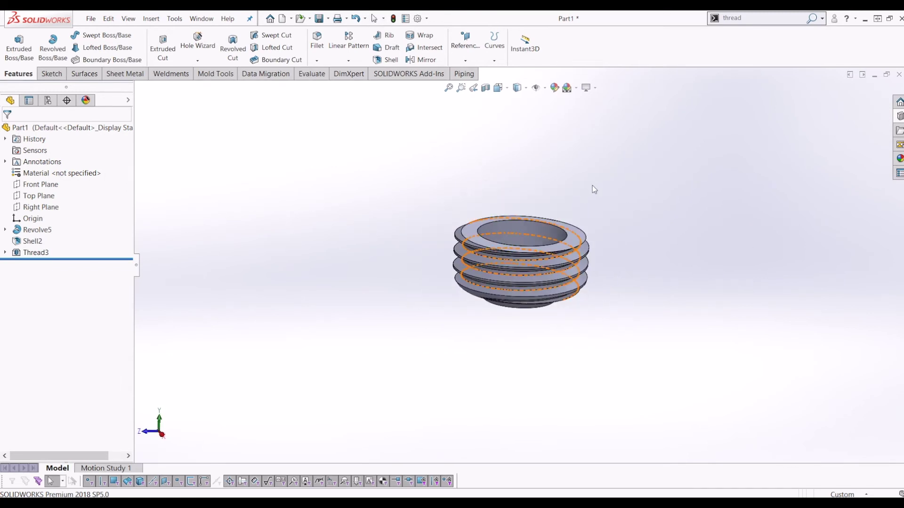
{"action": "scroll", "coordinate": [592, 185], "scroll_direction": "down", "scroll_amount": 5}
{"action": "scroll", "coordinate": [616, 180], "scroll_direction": "up", "scroll_amount": 3}
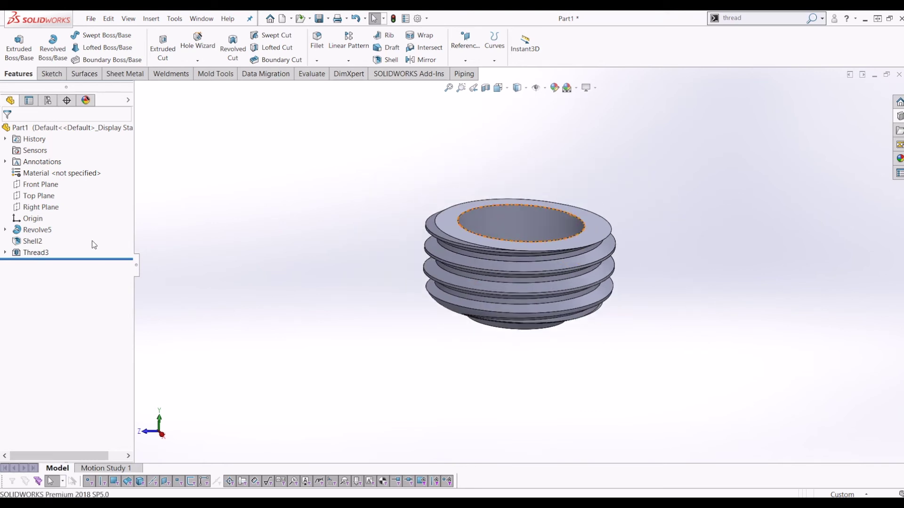
Show the half-profile sketch stored under the base's revolve feature.
{"action": "left_click", "coordinate": [5, 229]}
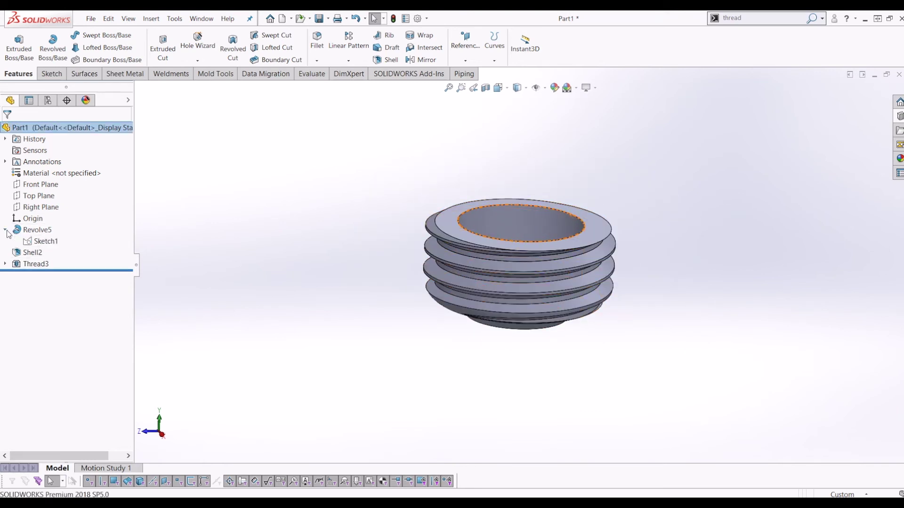
{"action": "left_click", "coordinate": [38, 241]}
{"action": "scroll", "coordinate": [242, 253], "scroll_direction": "up", "scroll_amount": 1}
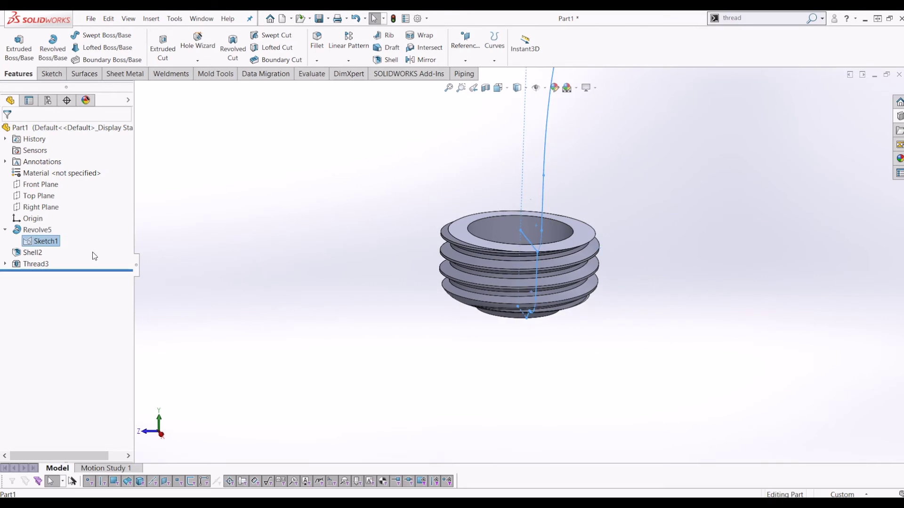
{"action": "left_click", "coordinate": [51, 245]}
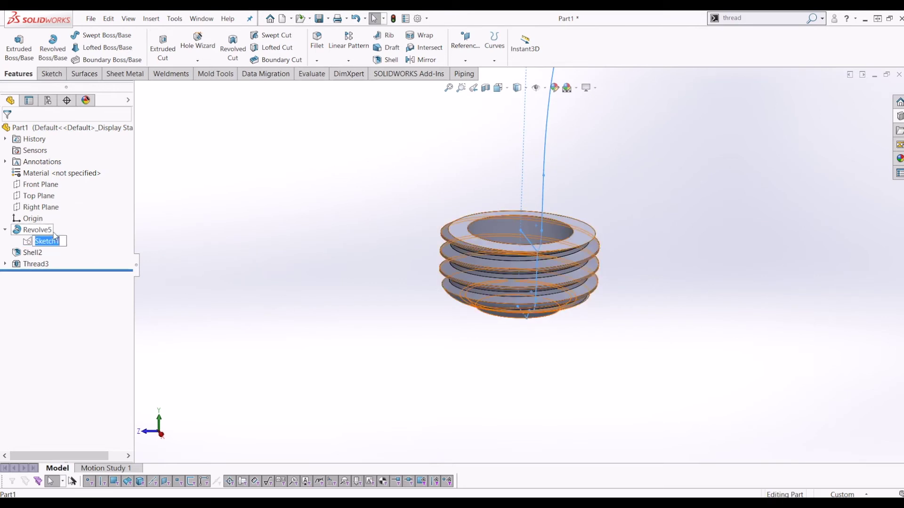
{"action": "left_click", "coordinate": [27, 244]}
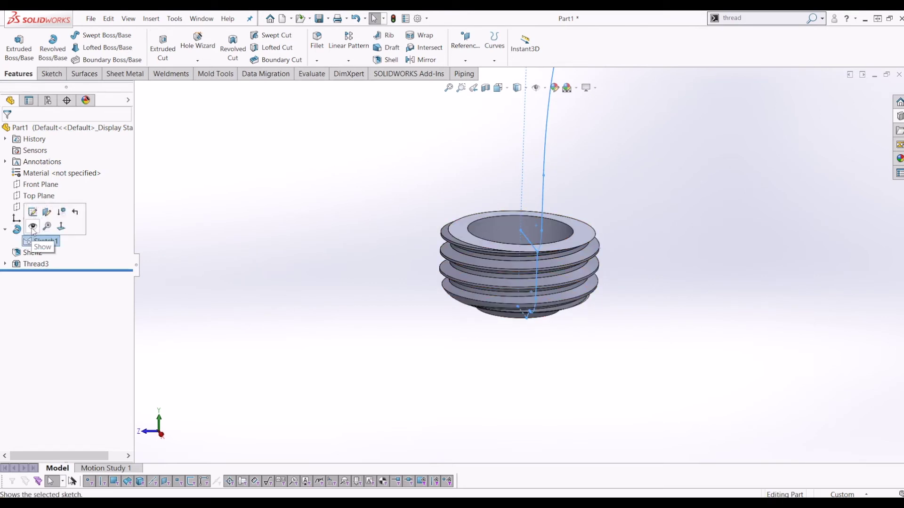
{"action": "left_click", "coordinate": [33, 229]}
{"action": "scroll", "coordinate": [459, 221], "scroll_direction": "up", "scroll_amount": 4}
{"action": "mouse_move", "coordinate": [460, 221]}
{"action": "middle_mouse_down"}
{"action": "mouse_move", "coordinate": [394, 206]}
{"action": "mouse_move", "coordinate": [339, 205]}
{"action": "mouse_move", "coordinate": [355, 216]}
{"action": "mouse_move", "coordinate": [579, 166]}
{"action": "mouse_move", "coordinate": [576, 179]}
{"action": "middle_mouse_up"}
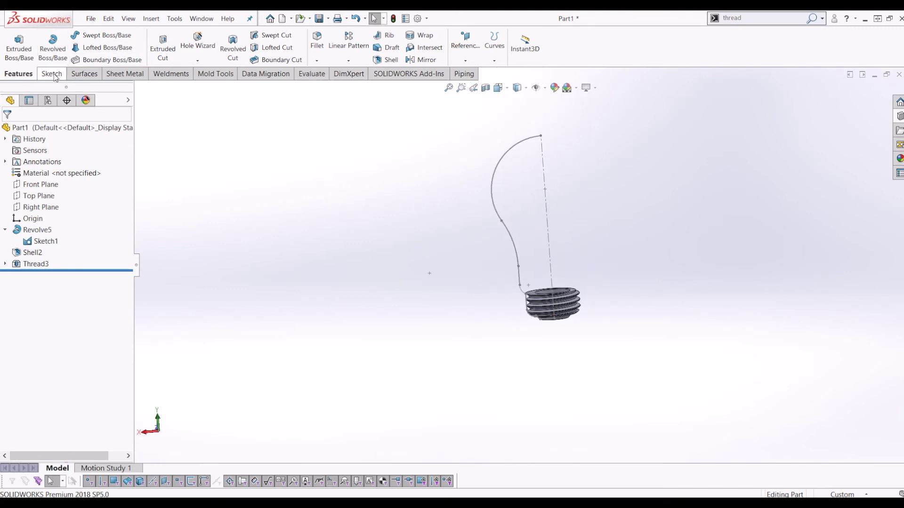
Revolve the upper bulb region of the sketch 360° about the centreline as a separate body, with Merge result off.
{"action": "left_click", "coordinate": [52, 47]}
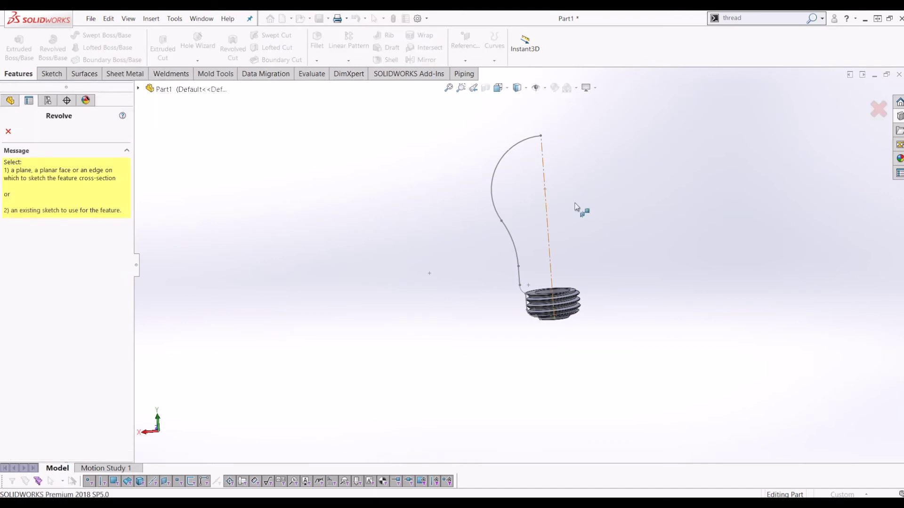
{"action": "left_click", "coordinate": [503, 181]}
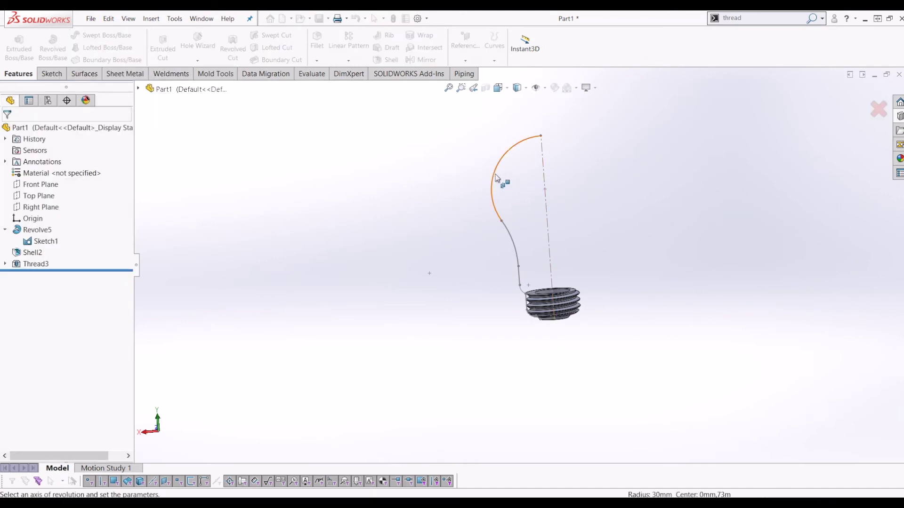
{"action": "left_click", "coordinate": [532, 255]}
{"action": "mouse_move", "coordinate": [532, 255]}
{"action": "middle_mouse_down"}
{"action": "mouse_move", "coordinate": [355, 264]}
{"action": "mouse_move", "coordinate": [361, 275]}
{"action": "mouse_move", "coordinate": [444, 287]}
{"action": "mouse_move", "coordinate": [578, 284]}
{"action": "middle_mouse_up"}
{"action": "scroll", "coordinate": [578, 284], "scroll_direction": "down", "scroll_amount": 5}
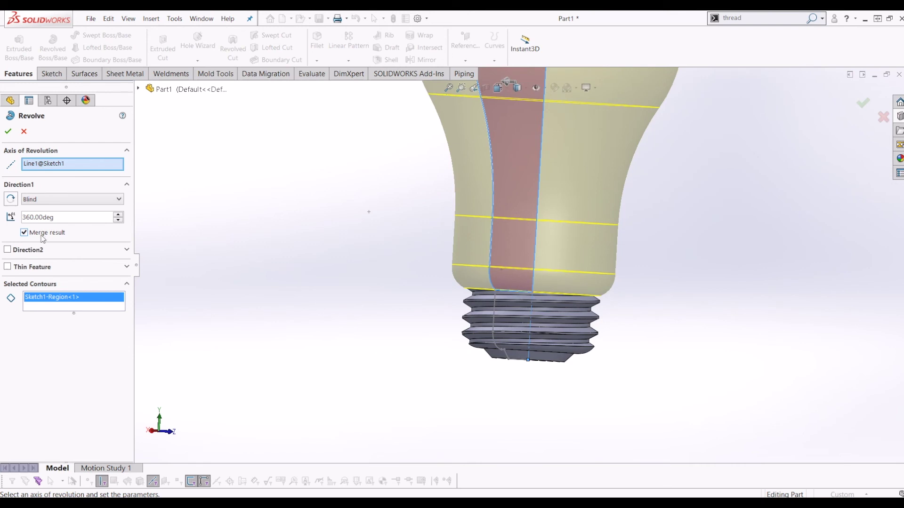
{"action": "middle_click_drag", "start_coordinate": [409, 290], "coordinate": [617, 242]}
{"action": "scroll", "coordinate": [548, 345], "scroll_direction": "up", "scroll_amount": 4}
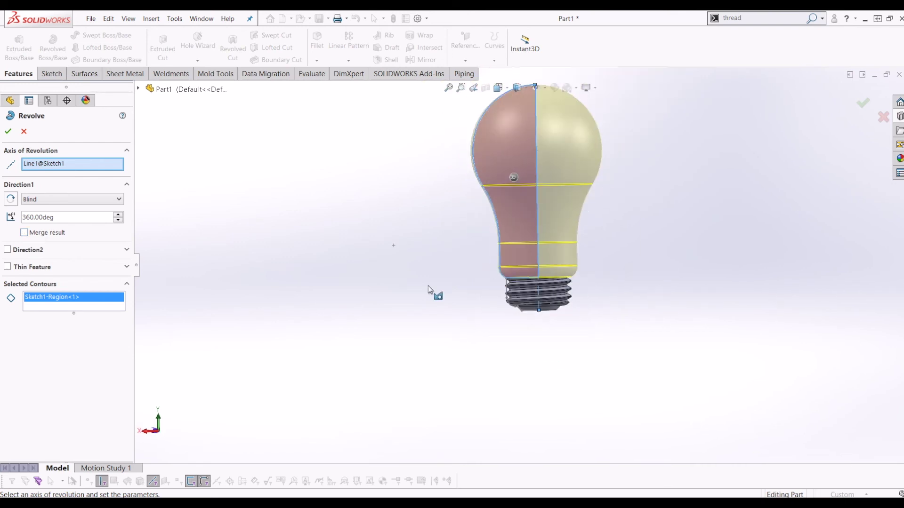
{"action": "key", "text": "f"}
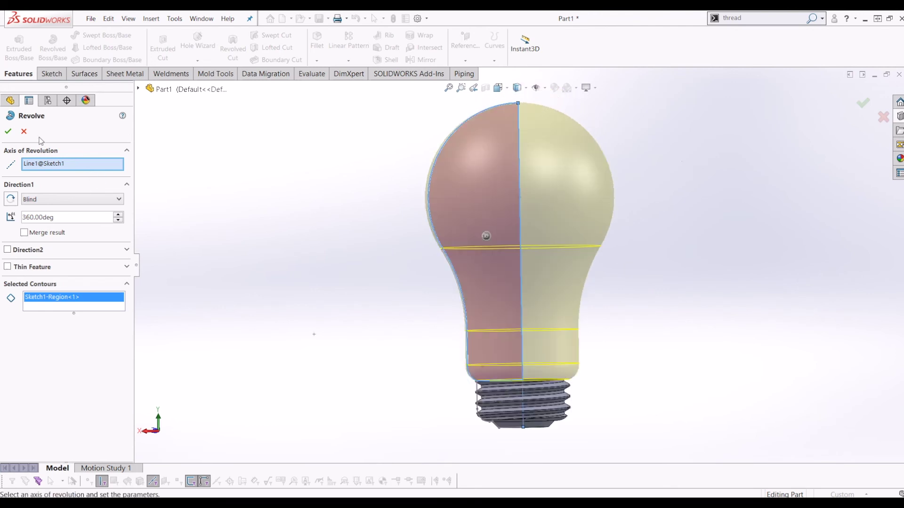
{"action": "left_click", "coordinate": [9, 132]}
Examine where the bulb meets the threaded base and list the part's solid bodies.
{"action": "middle_click_drag", "start_coordinate": [499, 354], "coordinate": [637, 380]}
{"action": "scroll", "coordinate": [532, 390], "scroll_direction": "down", "scroll_amount": 5}
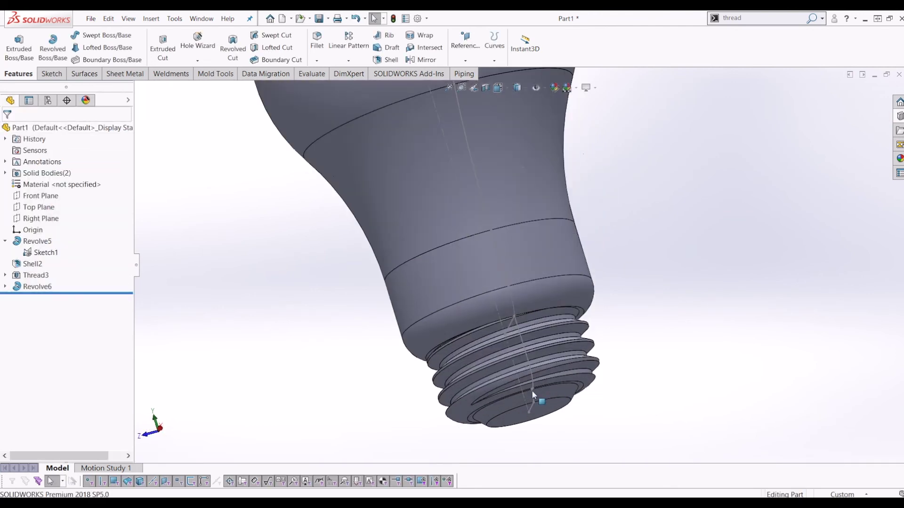
{"action": "middle_click_drag", "start_coordinate": [372, 242], "coordinate": [530, 388]}
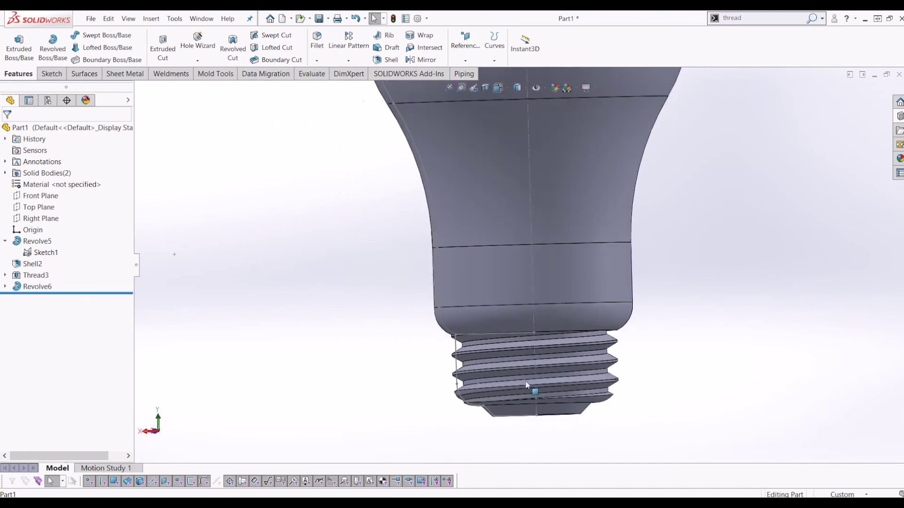
{"action": "scroll", "coordinate": [584, 359], "scroll_direction": "up", "scroll_amount": 5}
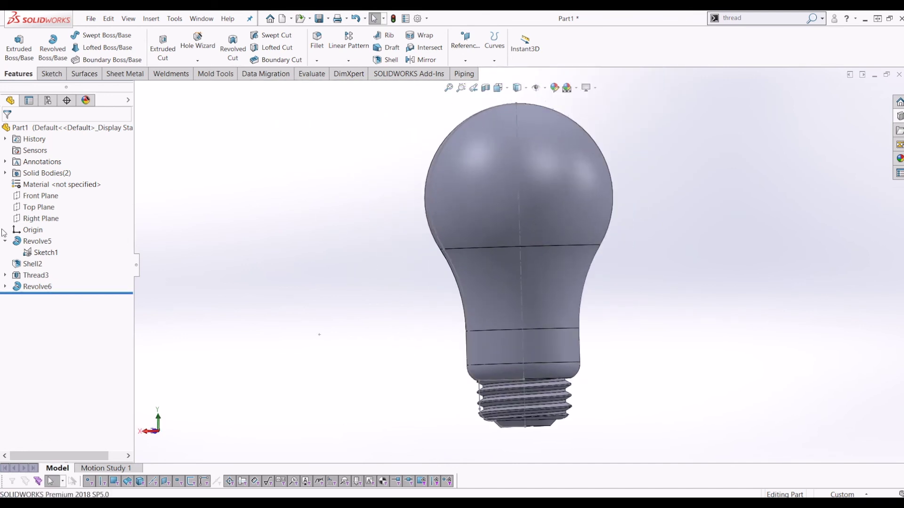
{"action": "left_click", "coordinate": [56, 174]}
{"action": "left_click", "coordinate": [5, 173]}
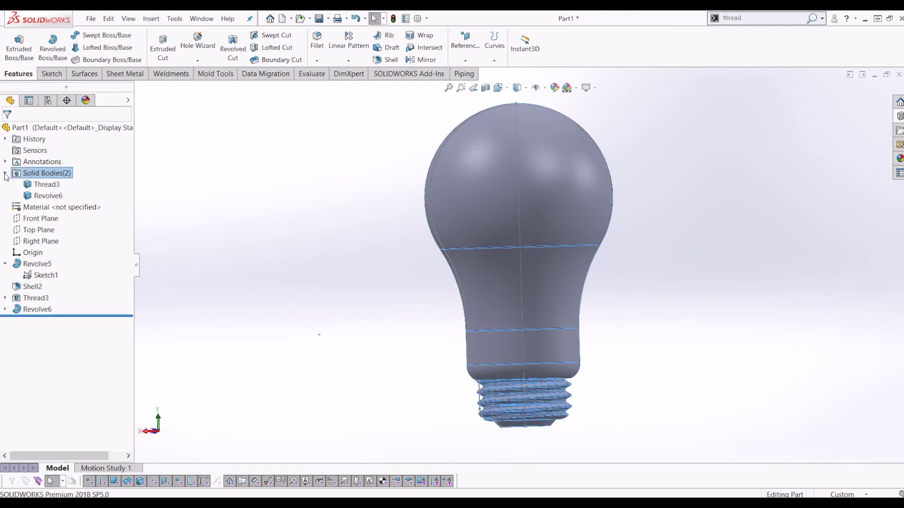
Rename the threaded base's solid body as Screw Cap.
{"action": "left_click", "coordinate": [40, 184]}
{"action": "right_click", "coordinate": [42, 183]}
{"action": "left_click", "coordinate": [38, 184]}
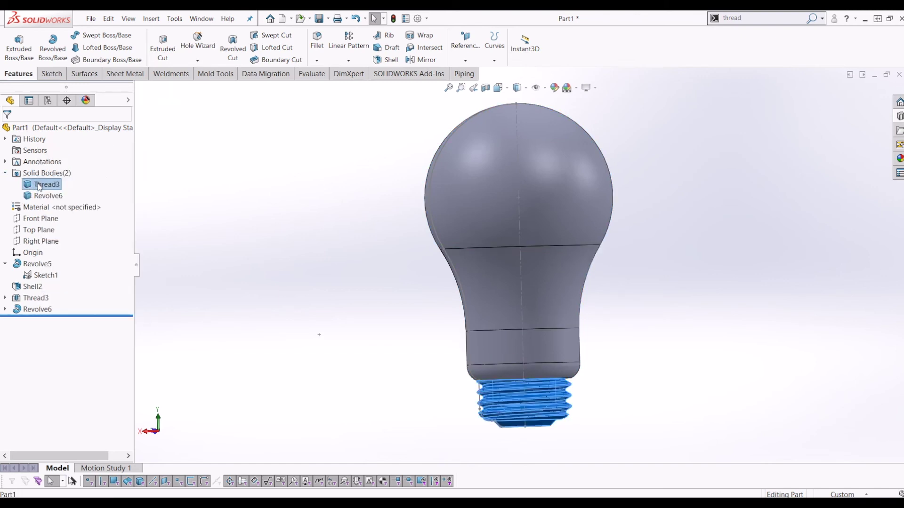
{"action": "right_click", "coordinate": [37, 184]}
{"action": "left_click", "coordinate": [34, 187]}
{"action": "right_click", "coordinate": [46, 189]}
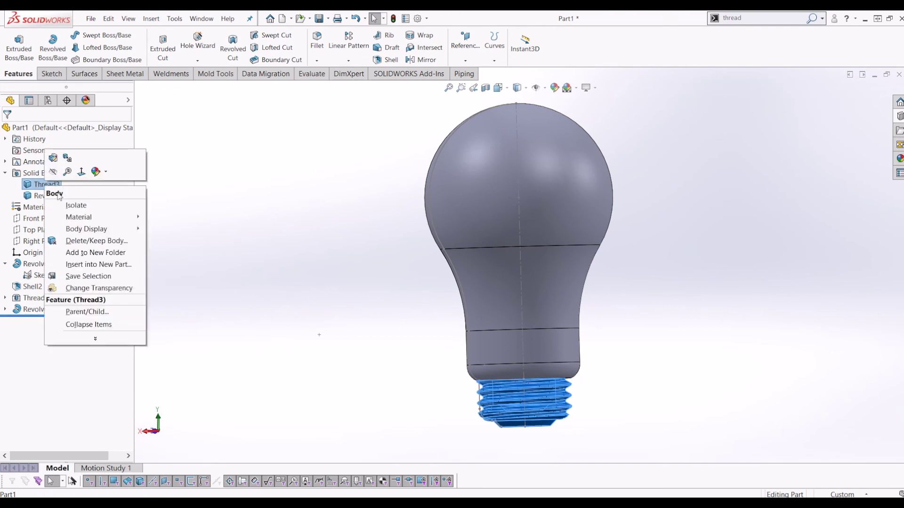
{"action": "left_click", "coordinate": [47, 186]}
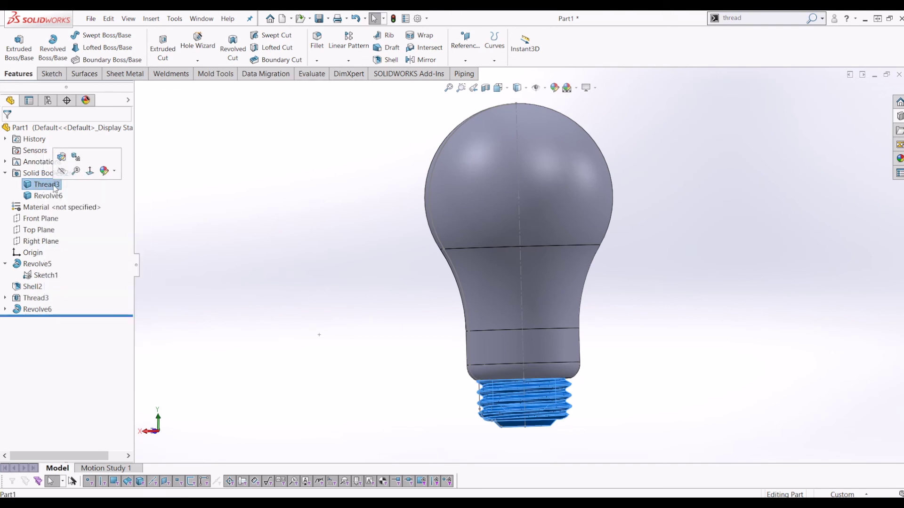
{"action": "left_click", "coordinate": [47, 185]}
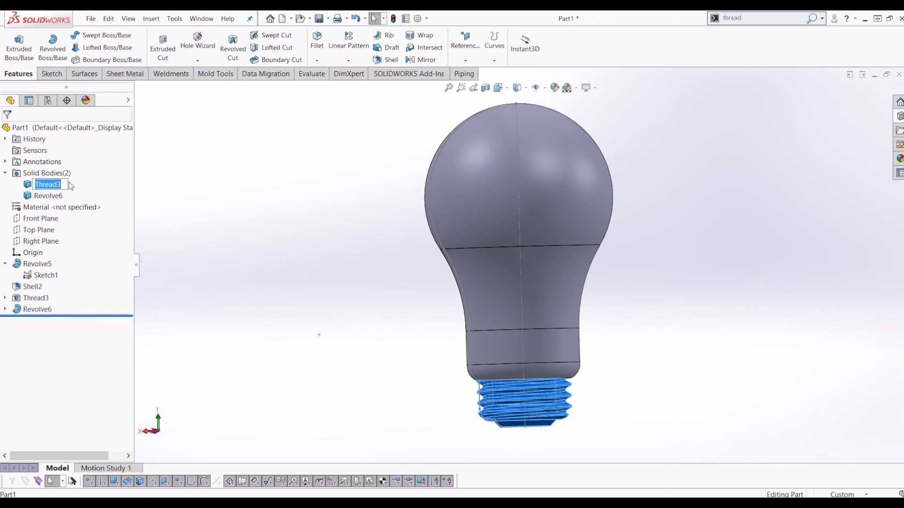
{"action": "type", "text": "Screw Cap"}
Rename the revolved glass solid body as Bulb.
{"action": "left_click", "coordinate": [48, 197]}
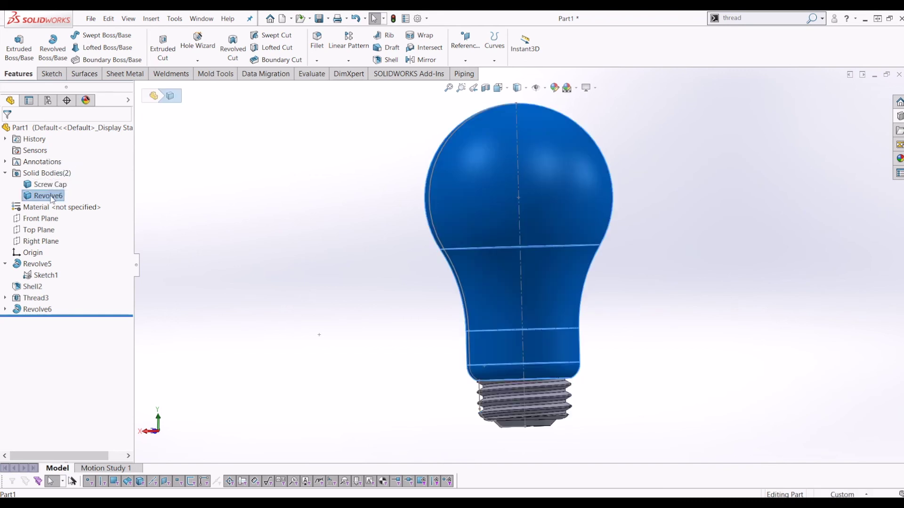
{"action": "left_click", "coordinate": [47, 195]}
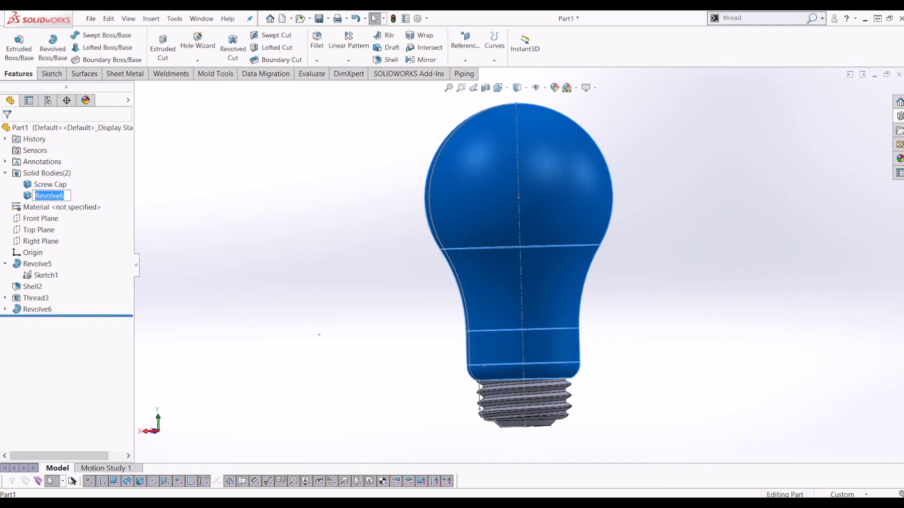
{"action": "type", "text": "Bulb"}
{"action": "left_click", "coordinate": [328, 249]}
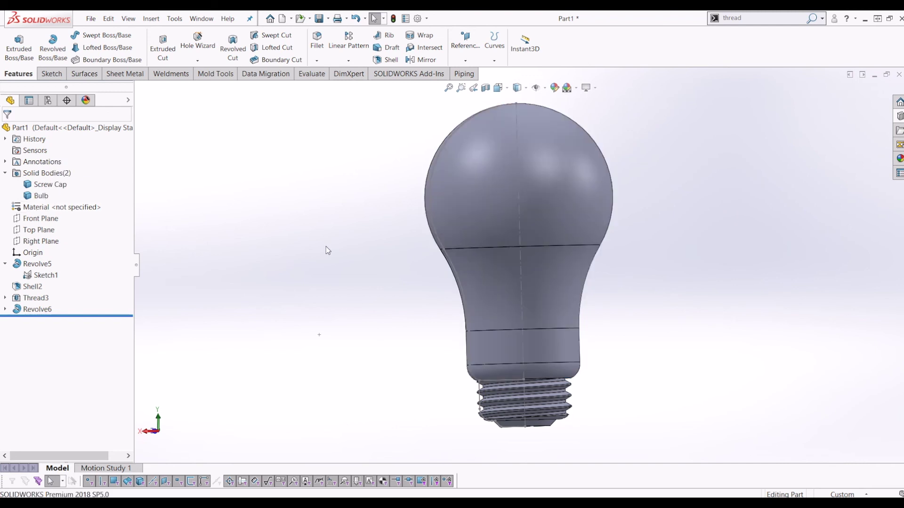
{"action": "middle_click_drag", "start_coordinate": [377, 280], "coordinate": [561, 184]}
{"action": "right_click", "coordinate": [561, 184]}
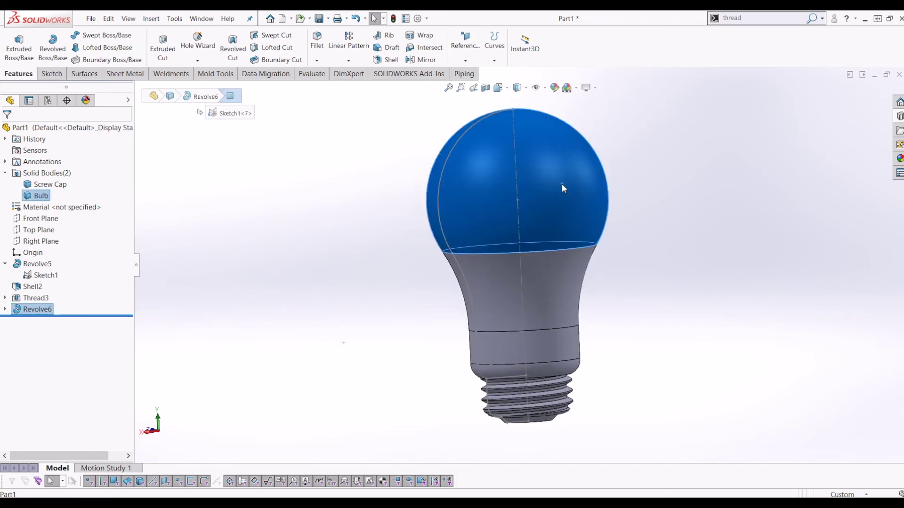
{"action": "left_click", "coordinate": [340, 269]}
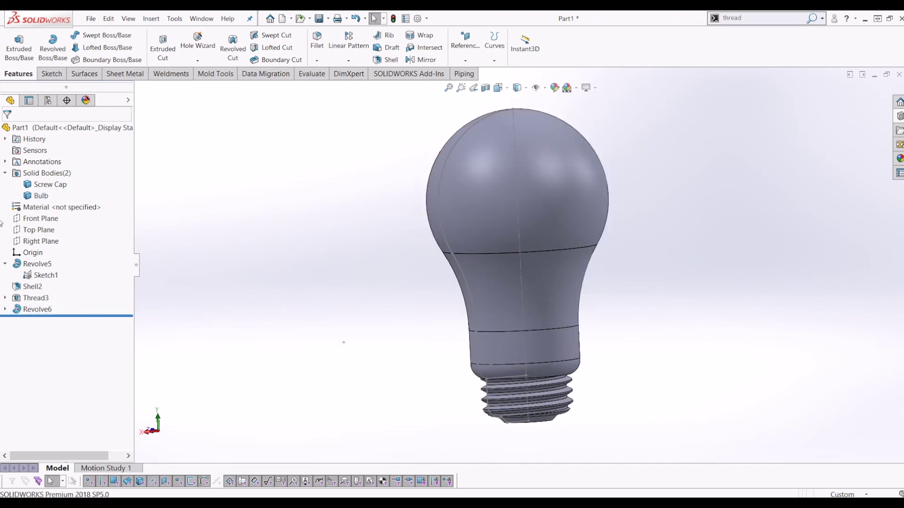
{"action": "left_click", "coordinate": [38, 196]}
{"action": "right_click", "coordinate": [37, 196]}
{"action": "key", "text": "Escape"}
{"action": "middle_click_drag", "start_coordinate": [296, 229], "coordinate": [517, 346]}
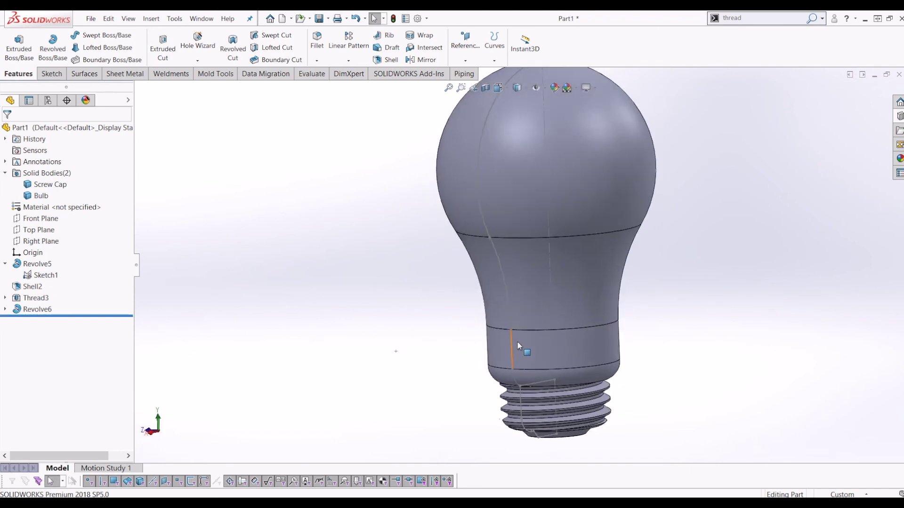
{"action": "scroll", "coordinate": [535, 294], "scroll_direction": "up", "scroll_amount": 5}
{"action": "scroll", "coordinate": [578, 197], "scroll_direction": "down", "scroll_amount": 2}
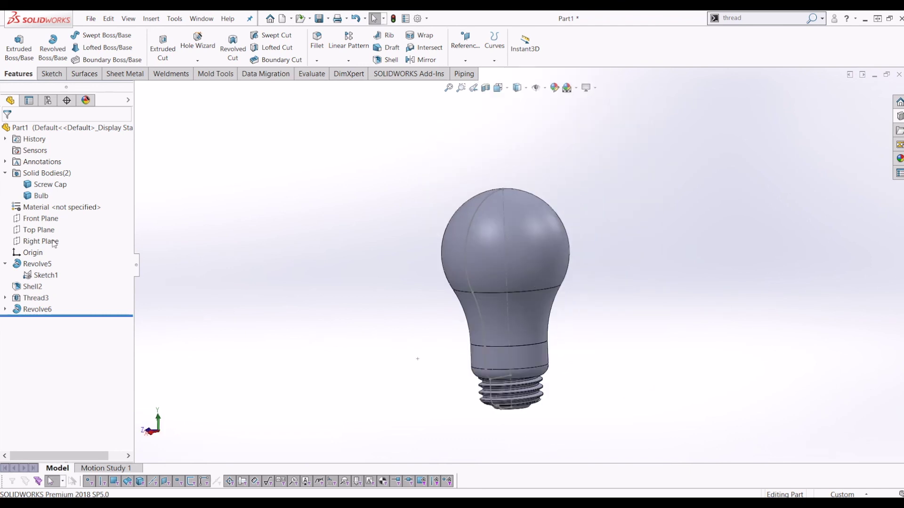
Change the transparency of the Bulb body to make the glass see-through.
{"action": "left_click", "coordinate": [46, 197]}
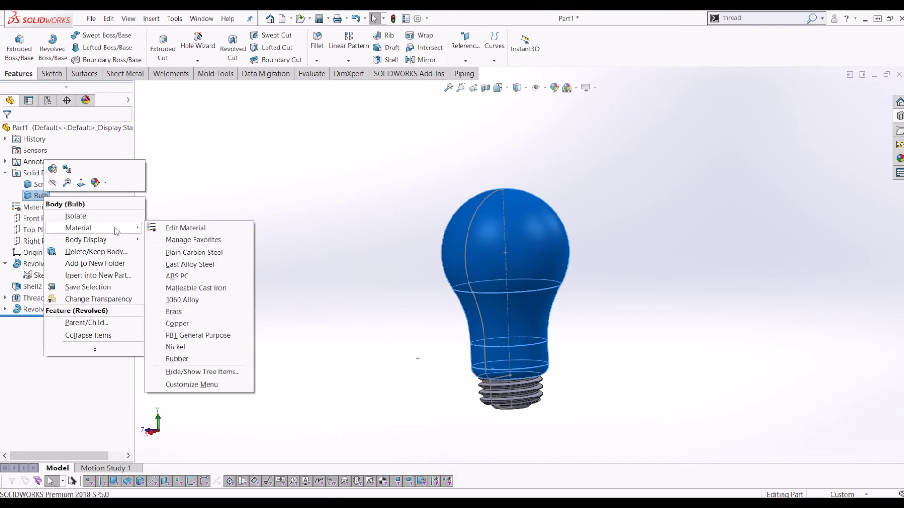
{"action": "mouse_move", "coordinate": [117, 243]}
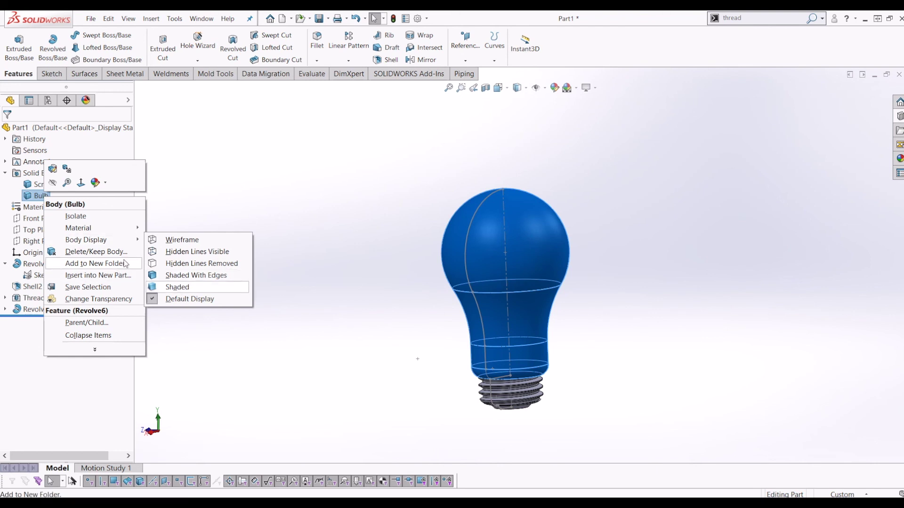
{"action": "left_click", "coordinate": [107, 301]}
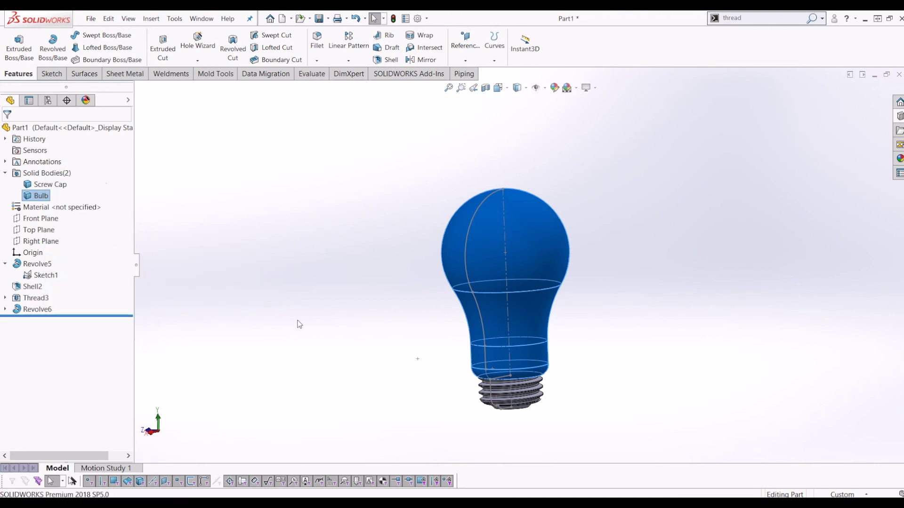
{"action": "key", "text": "f"}
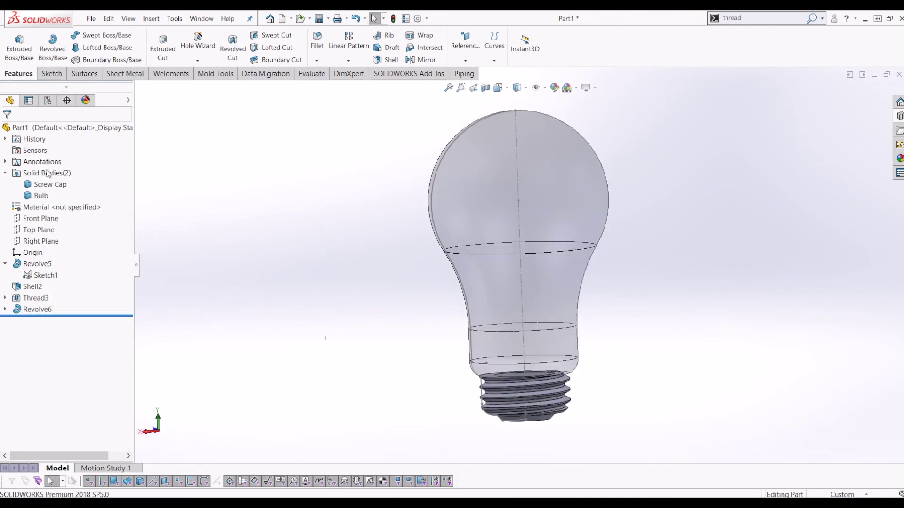
{"action": "right_click", "coordinate": [36, 196]}
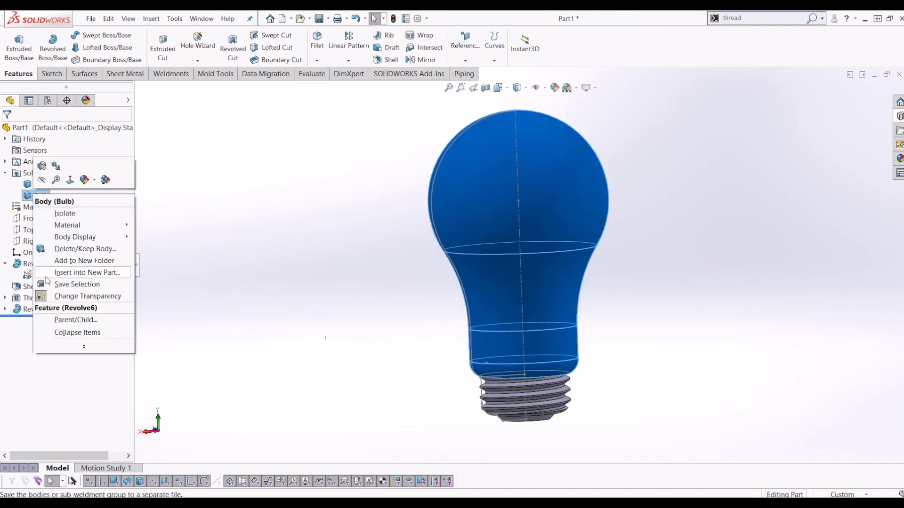
{"action": "left_click", "coordinate": [67, 296]}
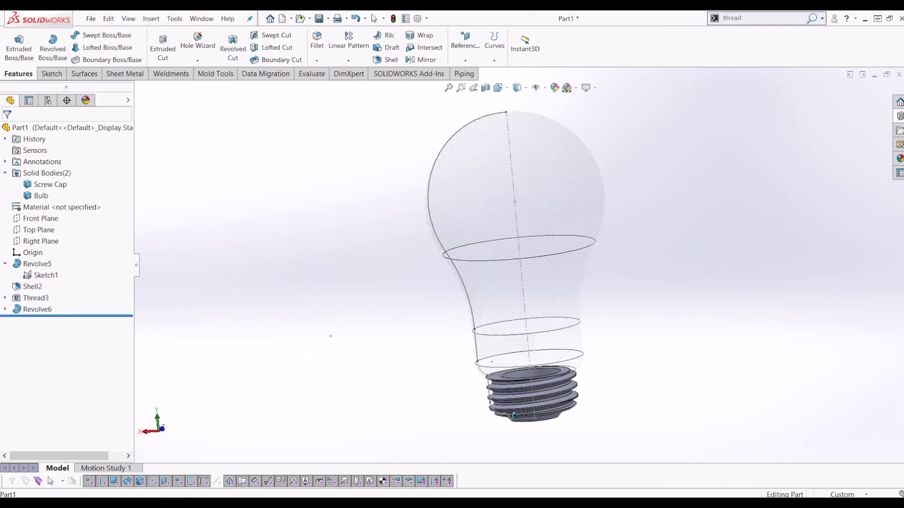
Hide the half-profile sketch running through the transparent bulb and the screw cap.
{"action": "middle_click_drag", "start_coordinate": [547, 367], "coordinate": [641, 329]}
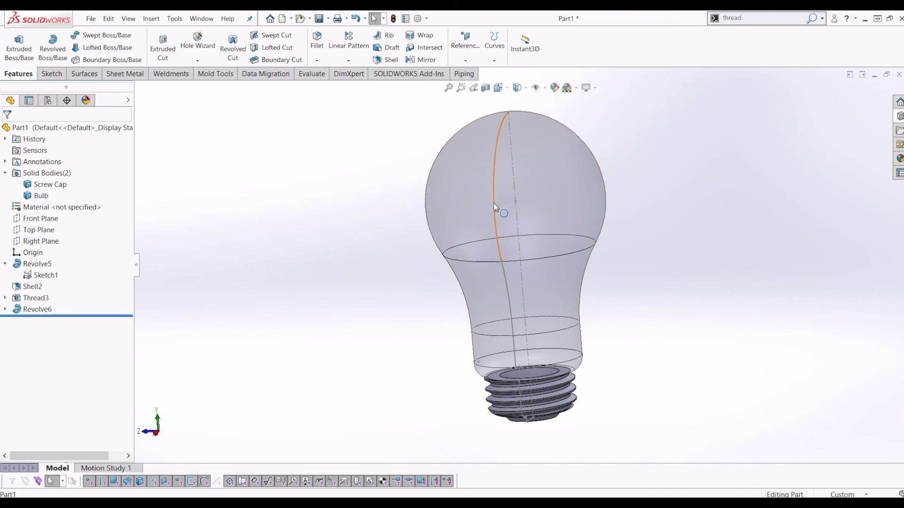
{"action": "right_click", "coordinate": [495, 207]}
{"action": "left_click", "coordinate": [516, 189]}
{"action": "mouse_move", "coordinate": [552, 296]}
{"action": "middle_mouse_down"}
{"action": "mouse_move", "coordinate": [557, 306]}
{"action": "mouse_move", "coordinate": [389, 375]}
{"action": "mouse_move", "coordinate": [348, 357]}
{"action": "middle_mouse_up"}
{"action": "scroll", "coordinate": [669, 308], "scroll_direction": "up", "scroll_amount": 5}
{"action": "scroll", "coordinate": [588, 250], "scroll_direction": "up", "scroll_amount": 3}
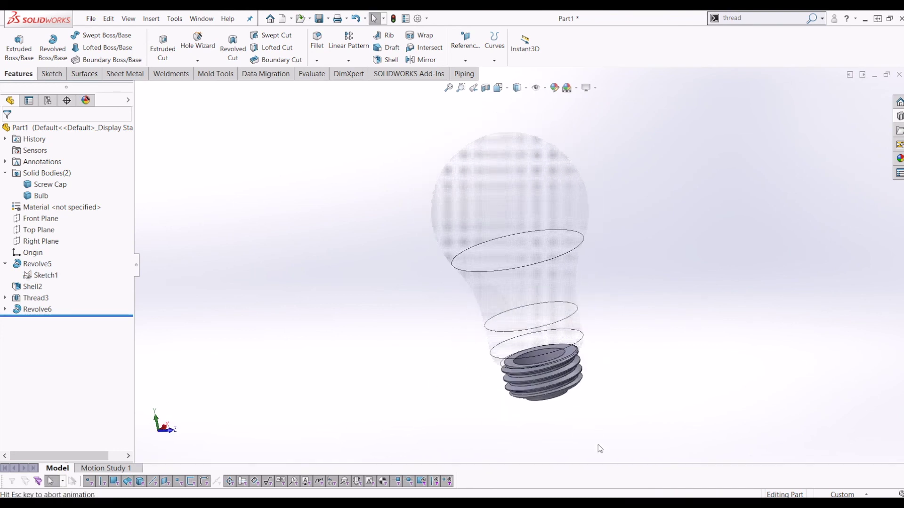
{"action": "mouse_move", "coordinate": [597, 446]}
{"action": "middle_mouse_down"}
{"action": "mouse_move", "coordinate": [517, 183]}
{"action": "mouse_move", "coordinate": [516, 239]}
{"action": "mouse_move", "coordinate": [516, 160]}
{"action": "mouse_move", "coordinate": [592, 439]}
{"action": "mouse_move", "coordinate": [615, 397]}
{"action": "mouse_move", "coordinate": [617, 249]}
{"action": "mouse_move", "coordinate": [614, 256]}
{"action": "mouse_move", "coordinate": [631, 255]}
{"action": "middle_mouse_up"}
{"action": "mouse_move", "coordinate": [645, 295]}
{"action": "middle_mouse_down"}
{"action": "mouse_move", "coordinate": [658, 256]}
{"action": "mouse_move", "coordinate": [590, 273]}
{"action": "mouse_move", "coordinate": [622, 271]}
{"action": "middle_mouse_up"}
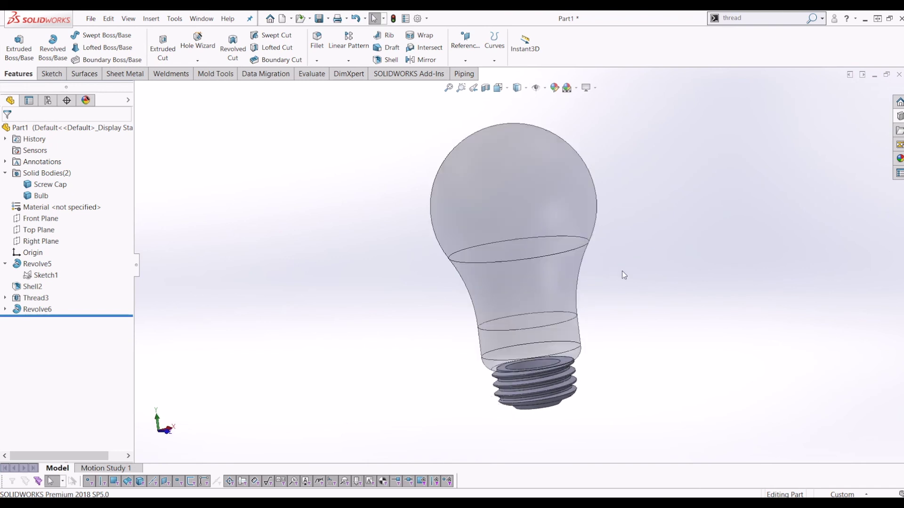